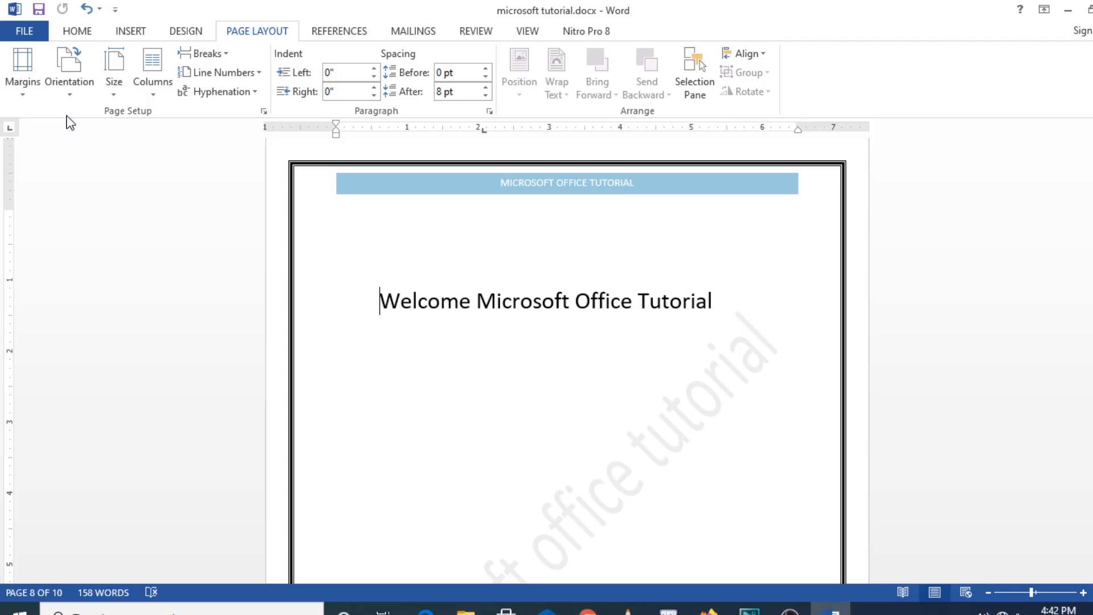
- Apply the Normal margin preset with 1" on every side of the page
left_click(25, 101)
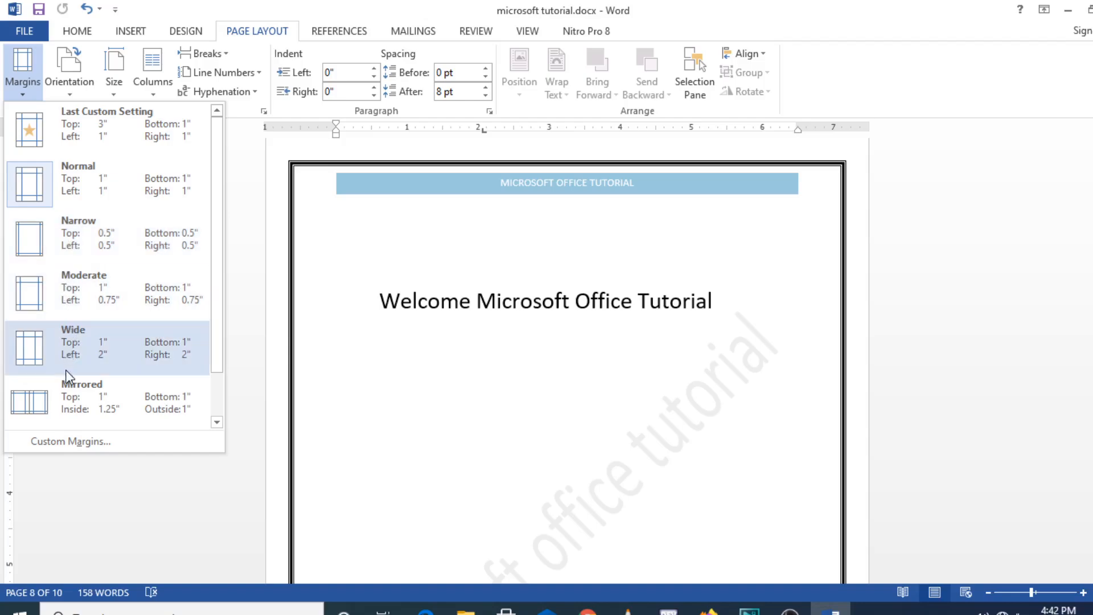
left_click(108, 203)
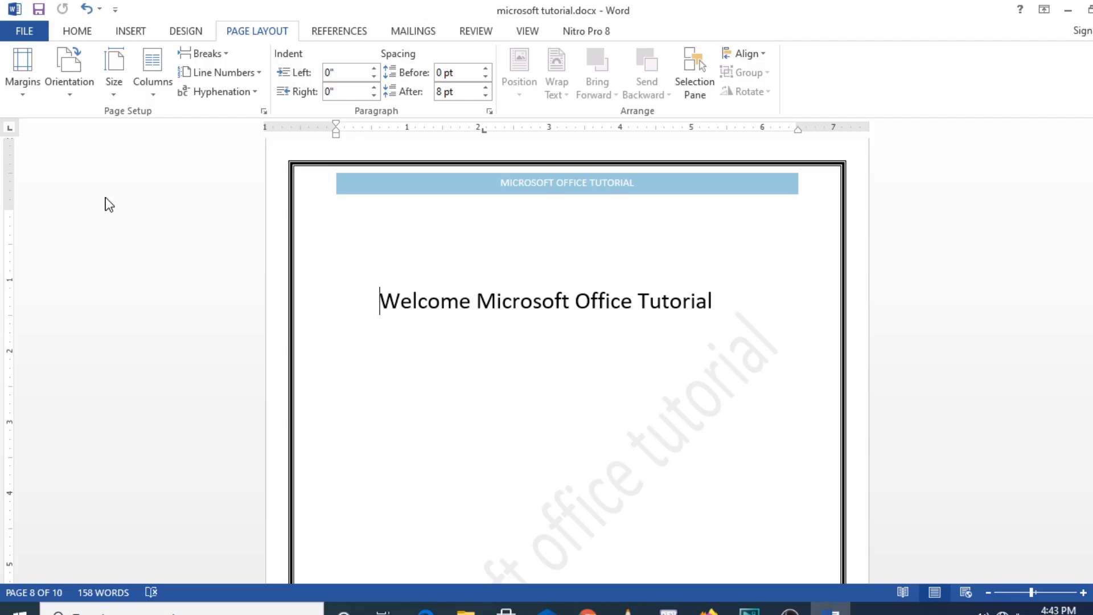
- Switch the page orientation to Landscape and return it to Portrait
left_click(69, 94)
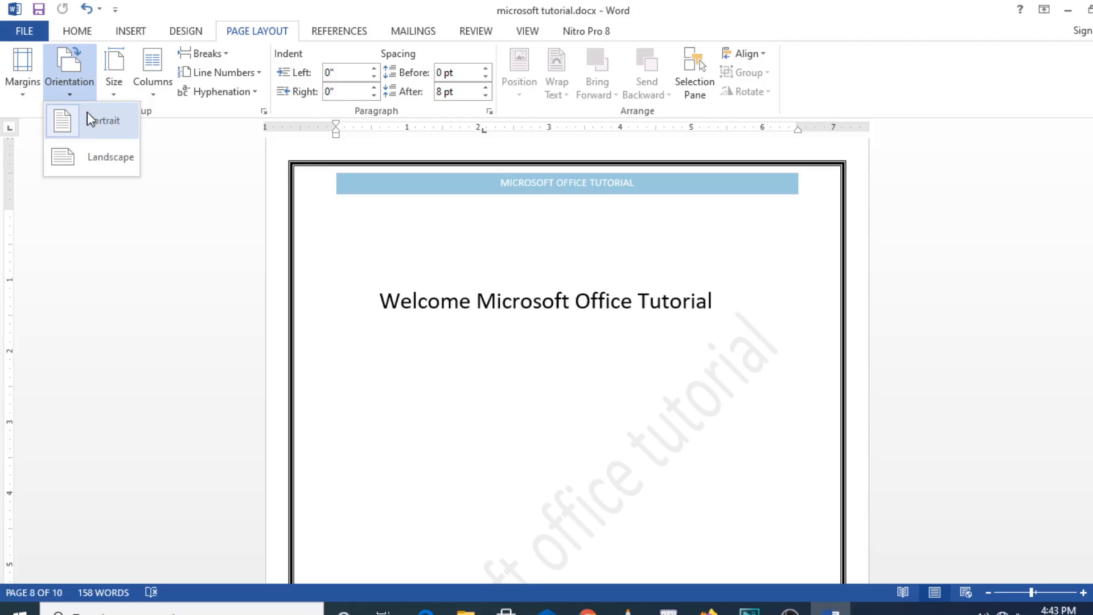
left_click(87, 153)
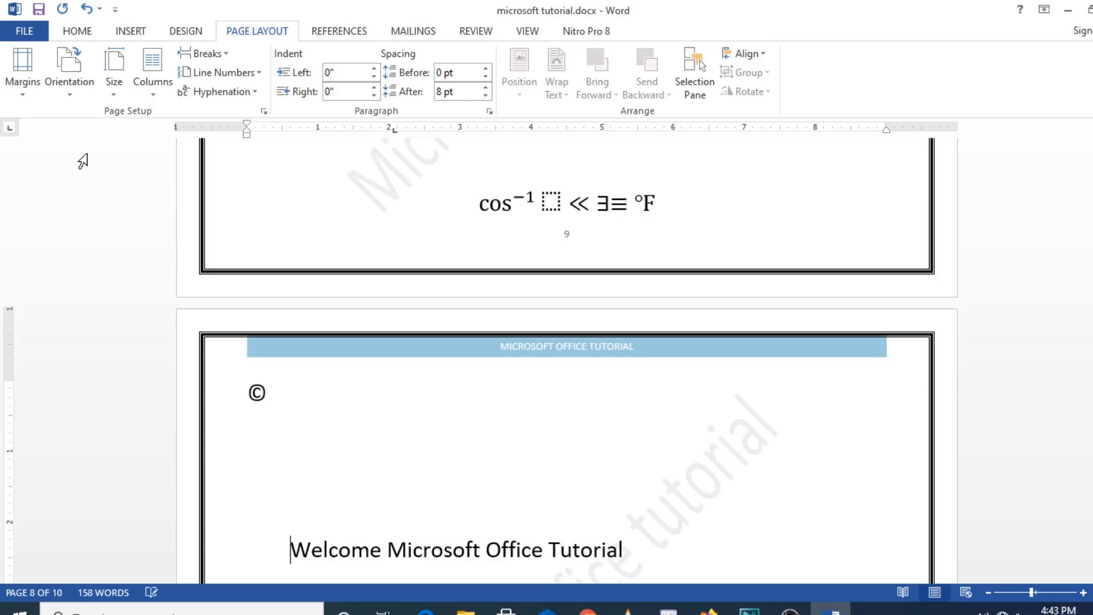
left_click(71, 98)
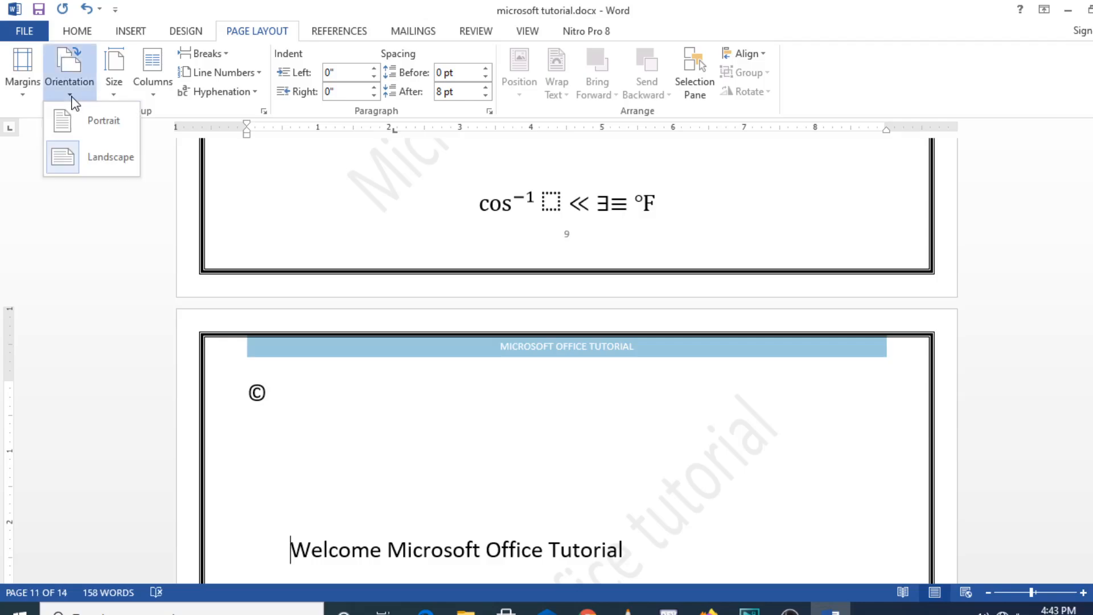
left_click(87, 122)
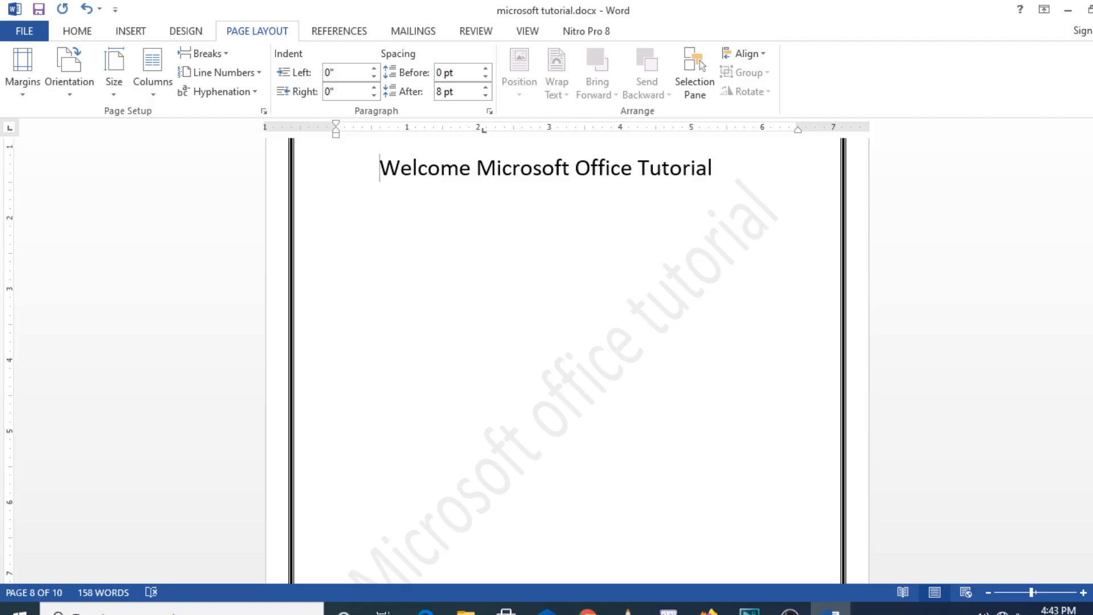
mouse_move(1091, 457)
left_mouse_down()
mouse_move(1091, 389)
mouse_move(1092, 450)
left_mouse_up()
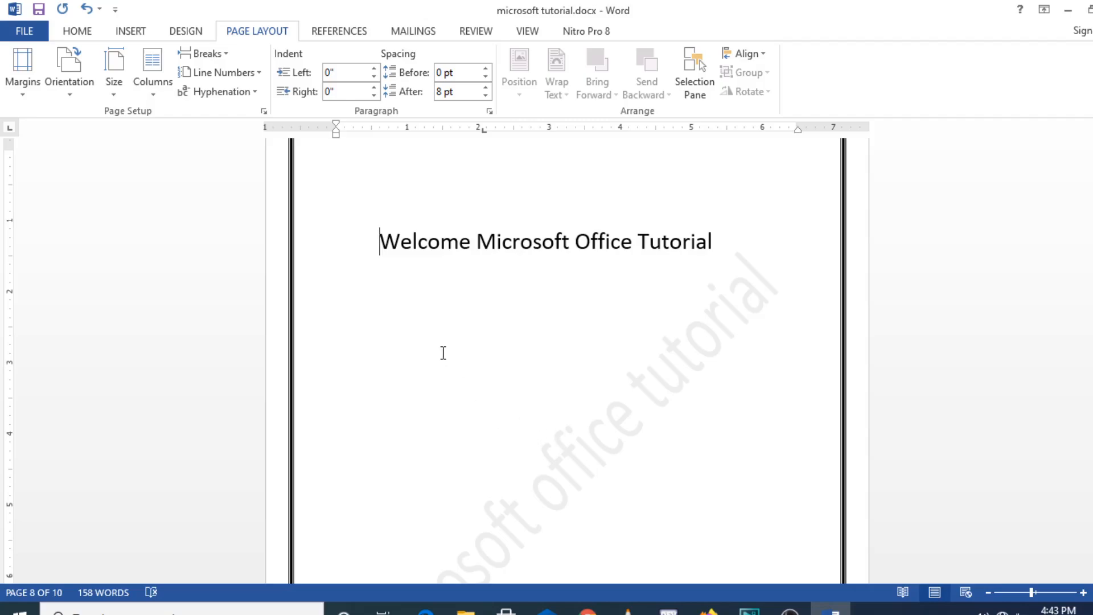
- Examine the Letter, A4 and Custom paper size options and the header, footer and section layout settings without applying any change
left_click(117, 95)
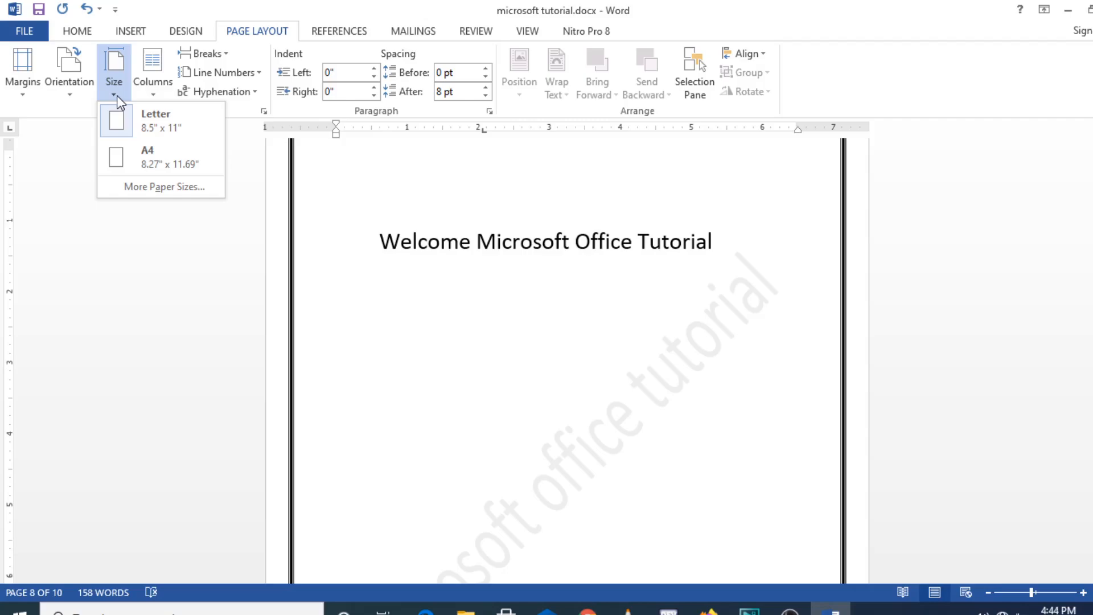
left_click(143, 187)
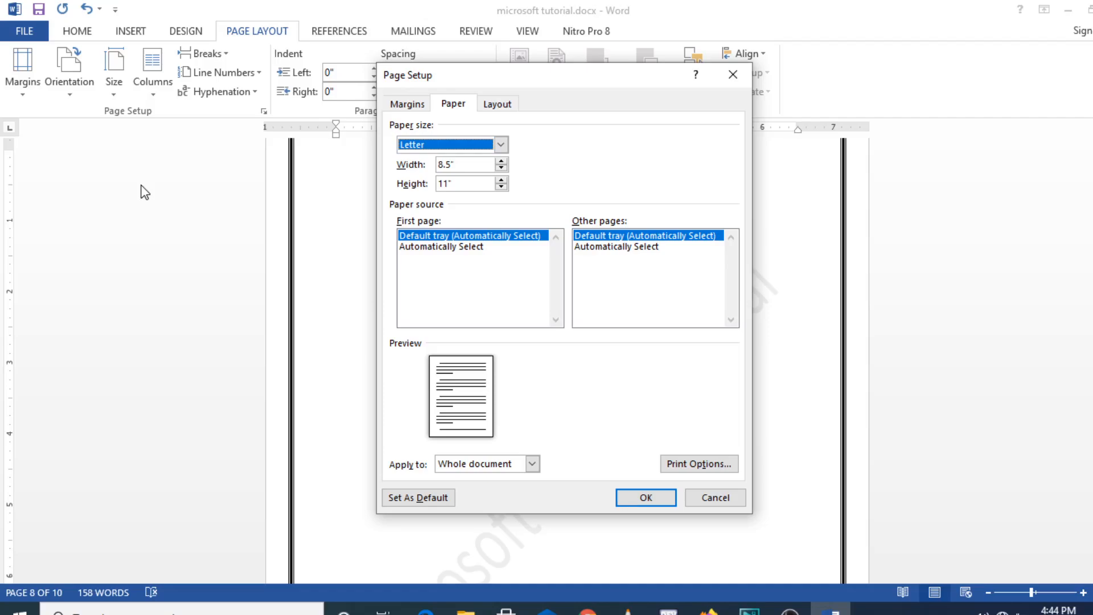
left_click(501, 146)
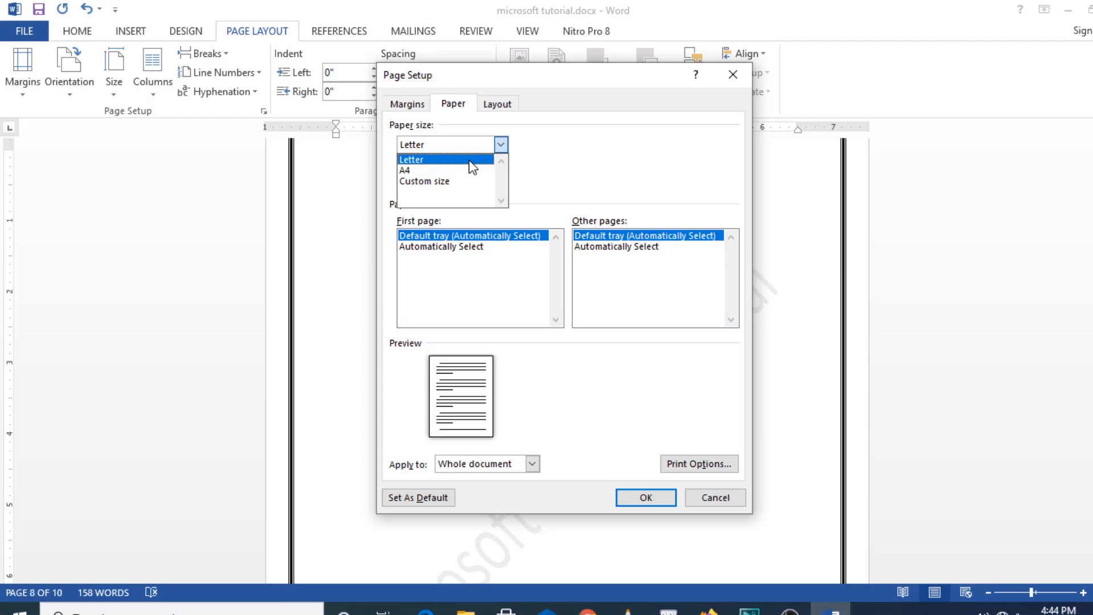
left_click(447, 181)
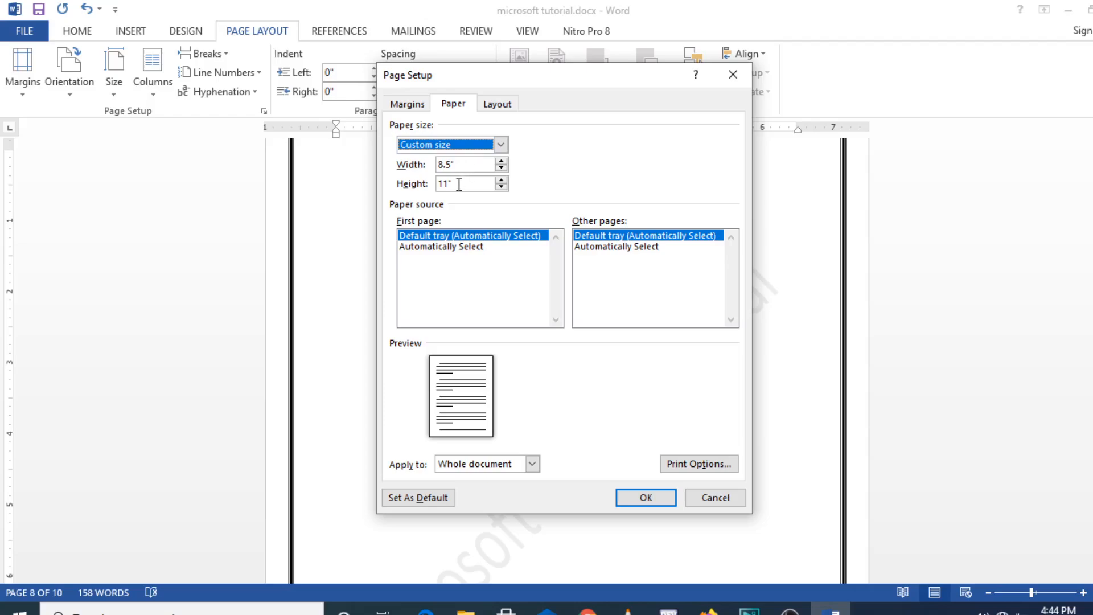
left_click(501, 144)
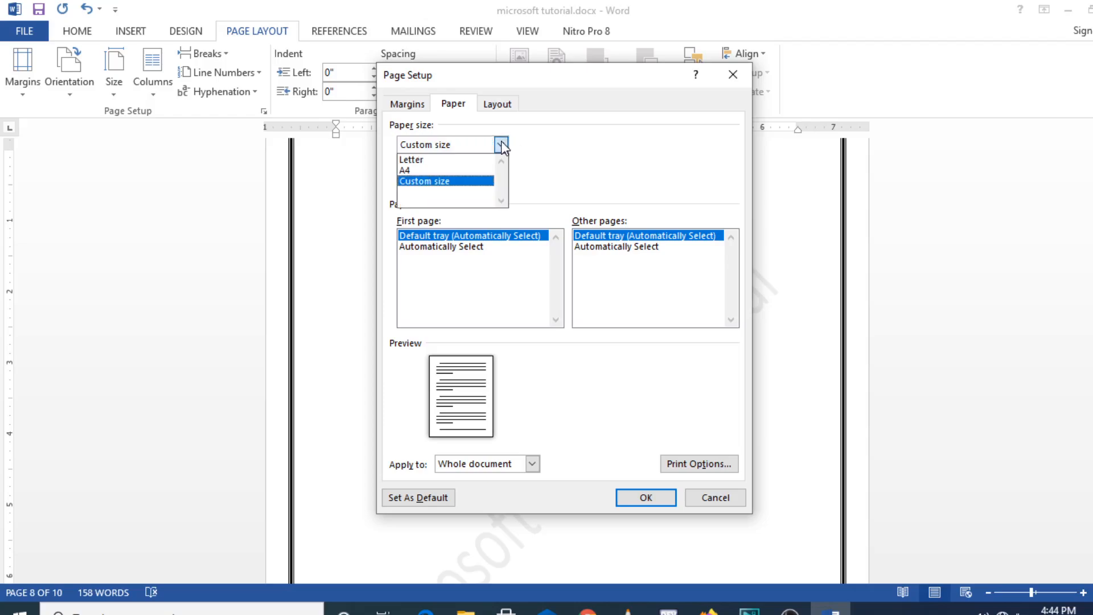
left_click(465, 163)
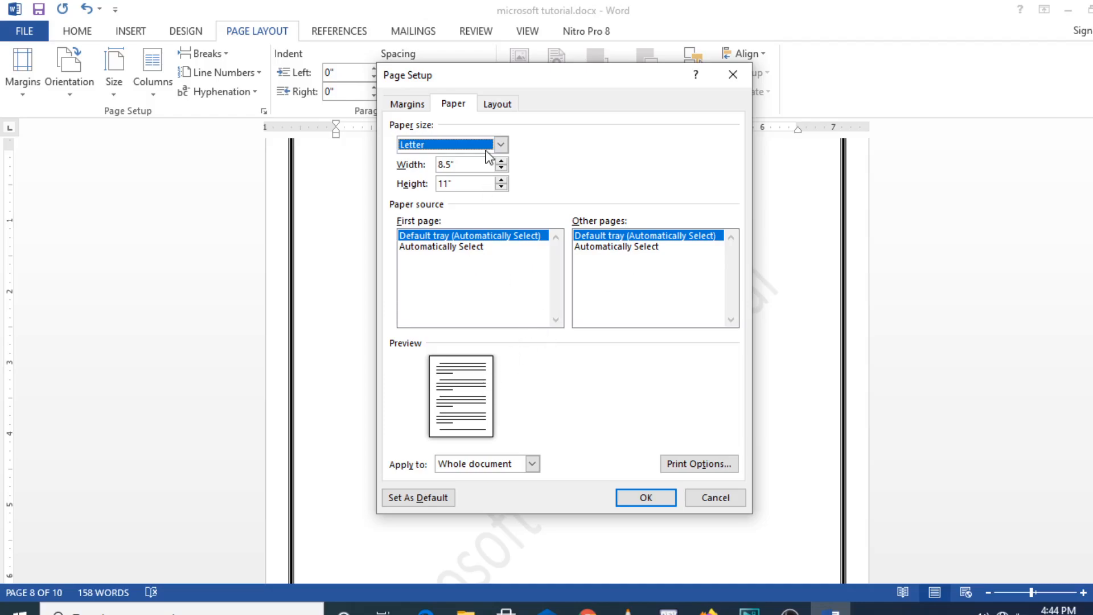
left_click(513, 106)
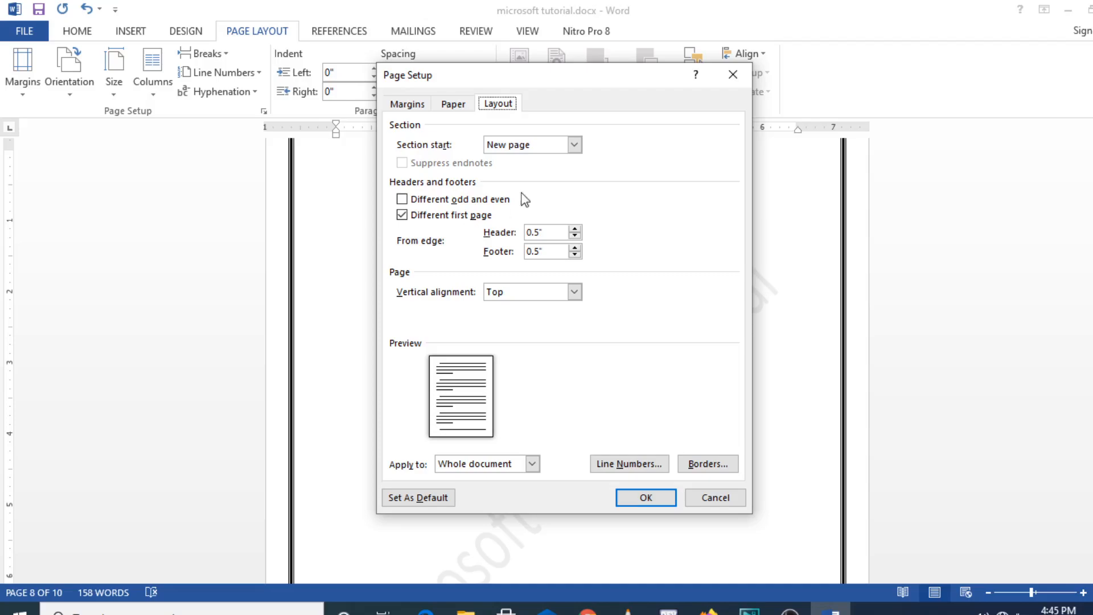
left_click(717, 75)
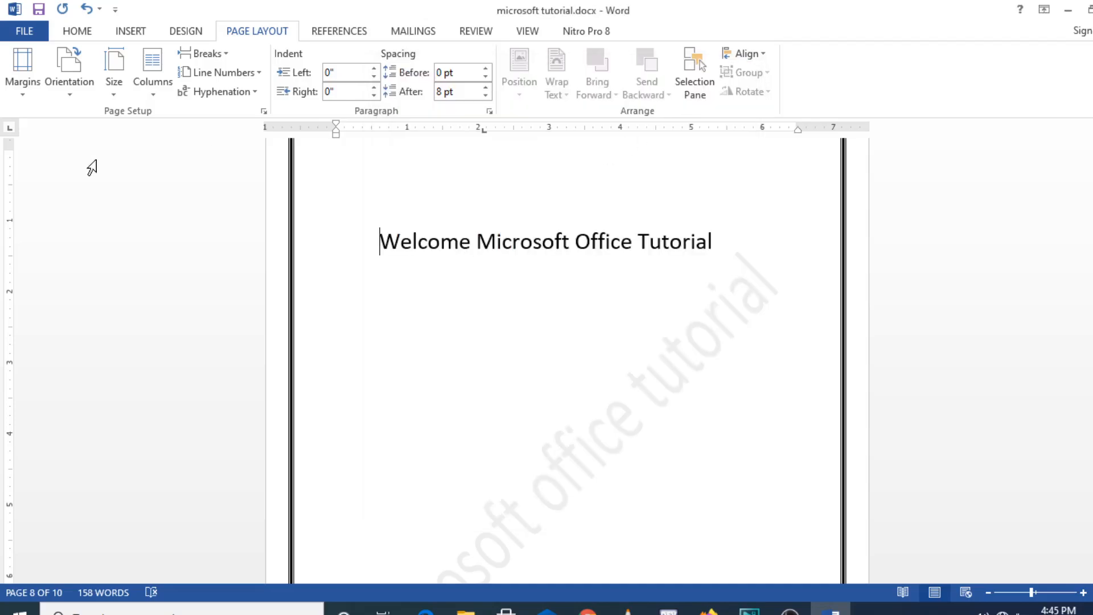
- Place the text cursor on the line below "Welcome Microsoft Office Tutorial" and set the text layout to two columns
left_click(151, 94)
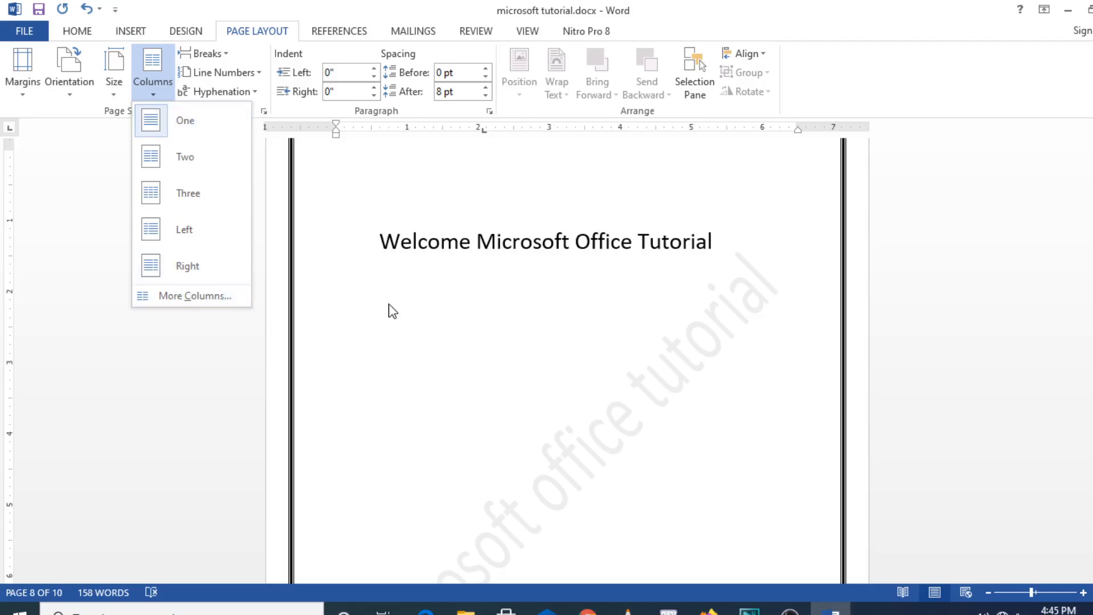
left_click(363, 305)
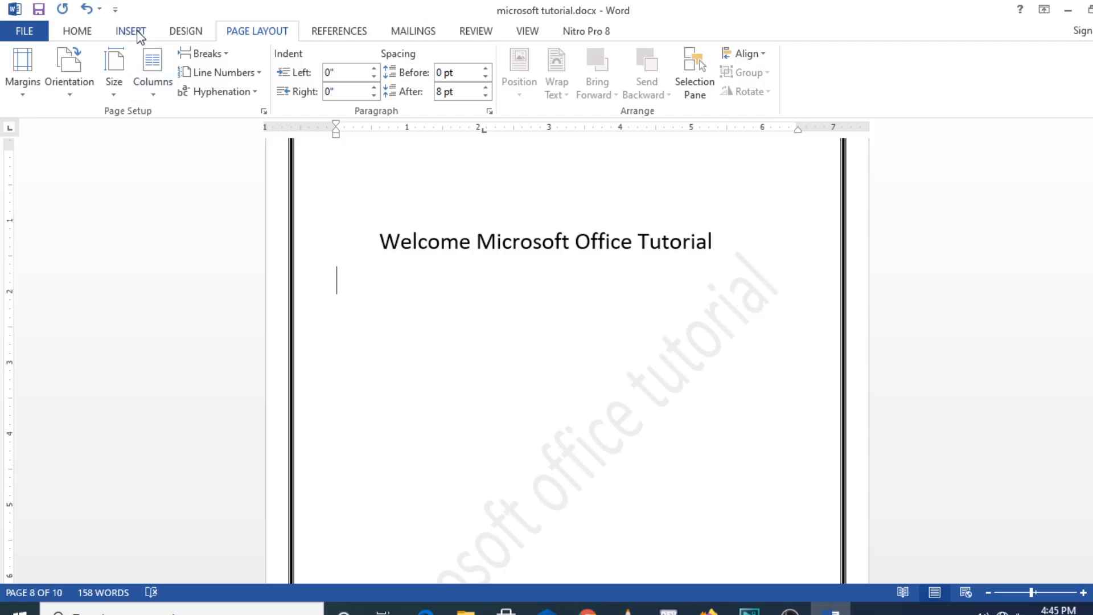
left_click(154, 94)
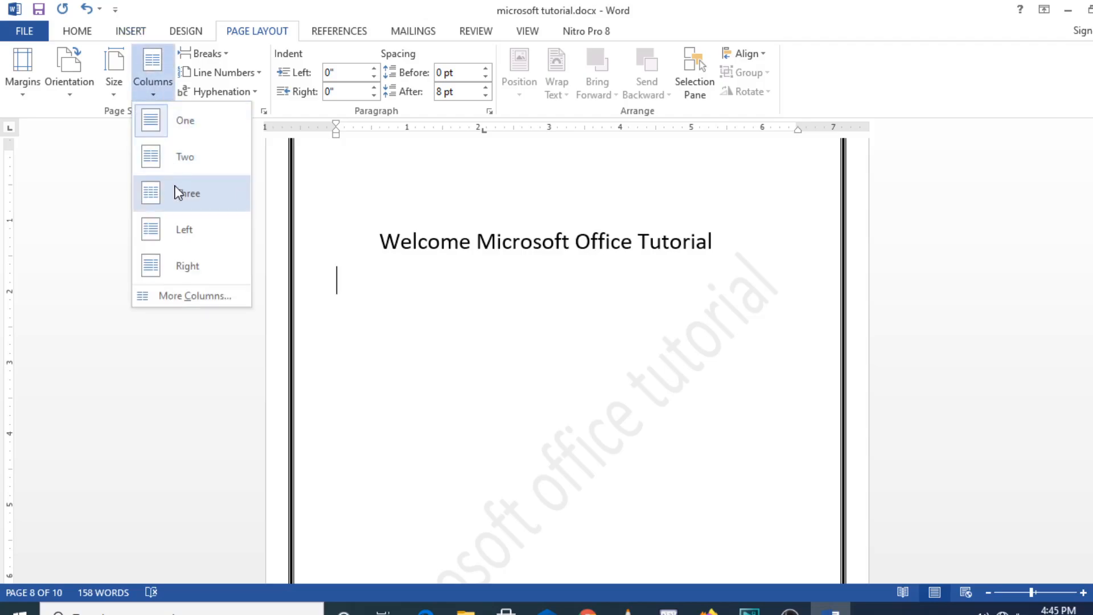
left_click(185, 161)
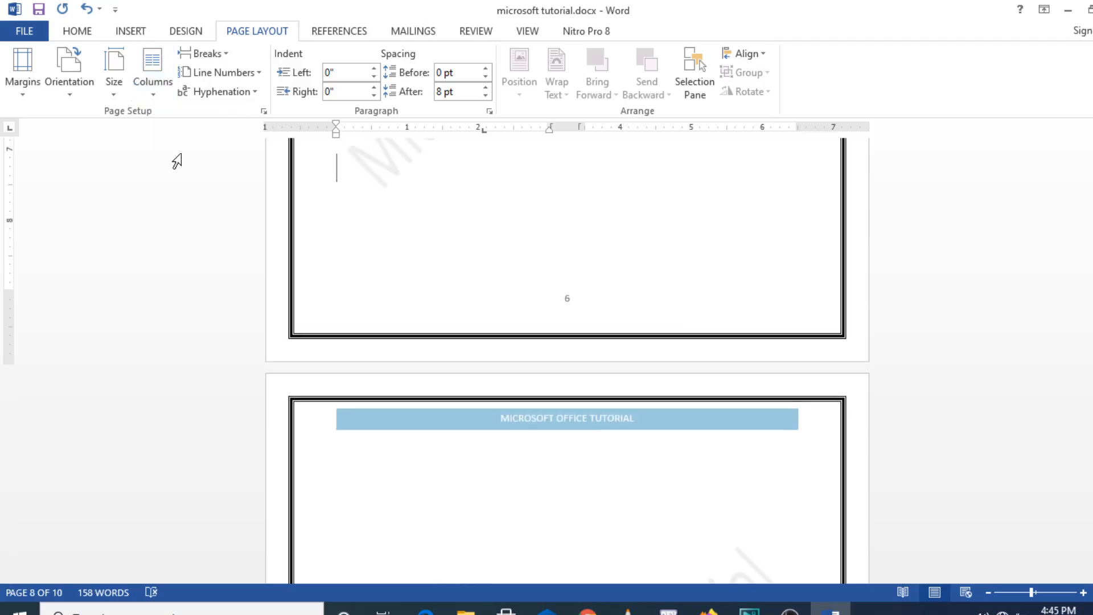
- Add four blank lines at the cursor in the two-column text
key("Return")
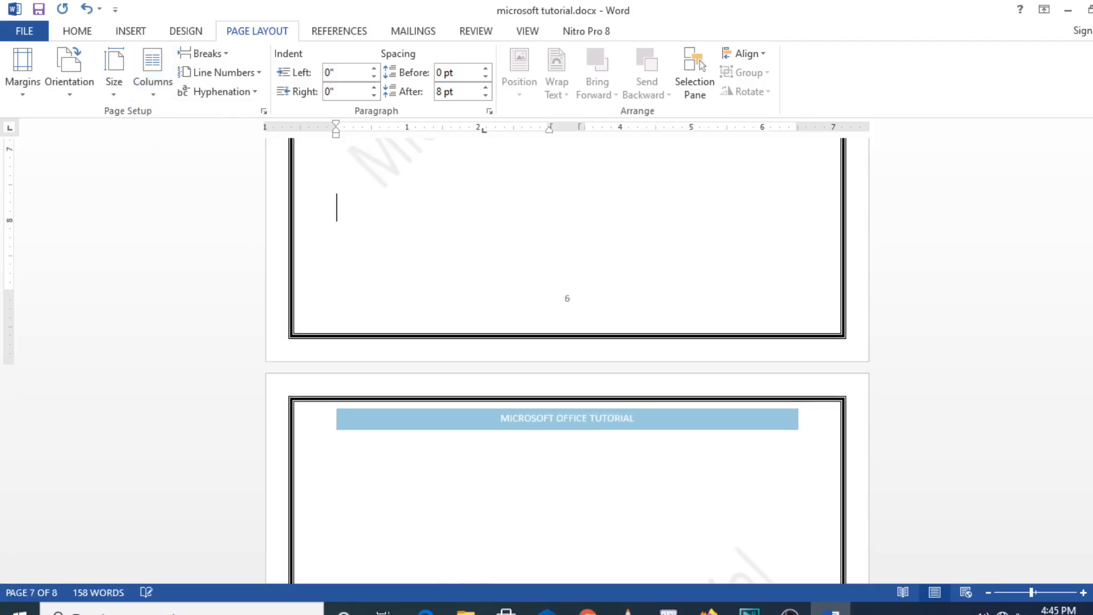
key("Return")
key("Return")
key("Return")
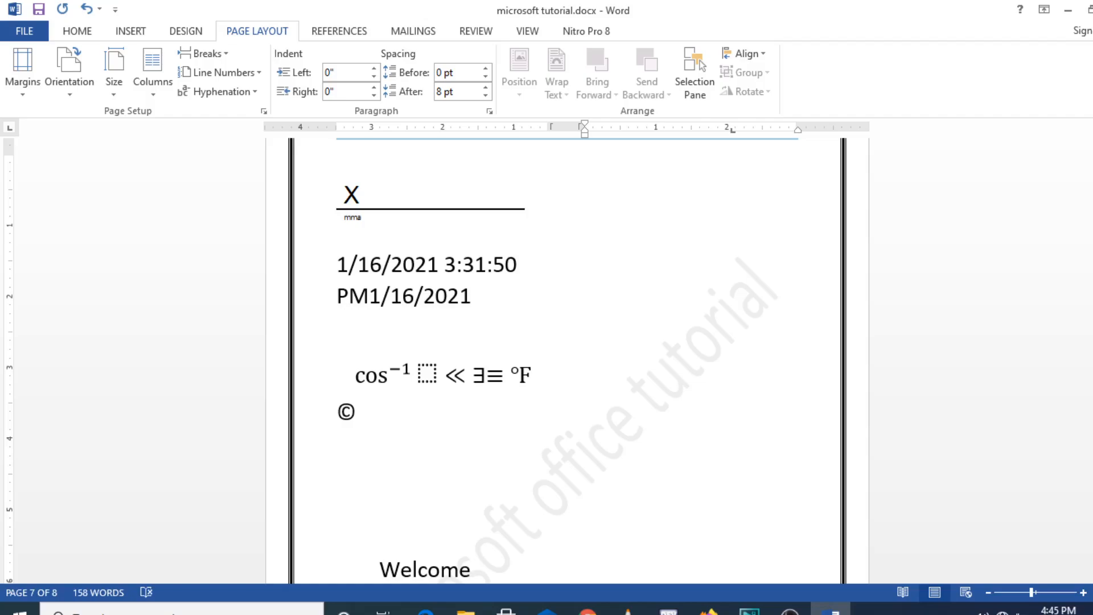
- In the first column of the last page, enter the filler paragraph "Pfdpspmmvaslmmvm mvmmvsavmsvm;mm askvav scl k"
scroll(951, 219, "down", 1)
scroll(879, 480, "down", 15)
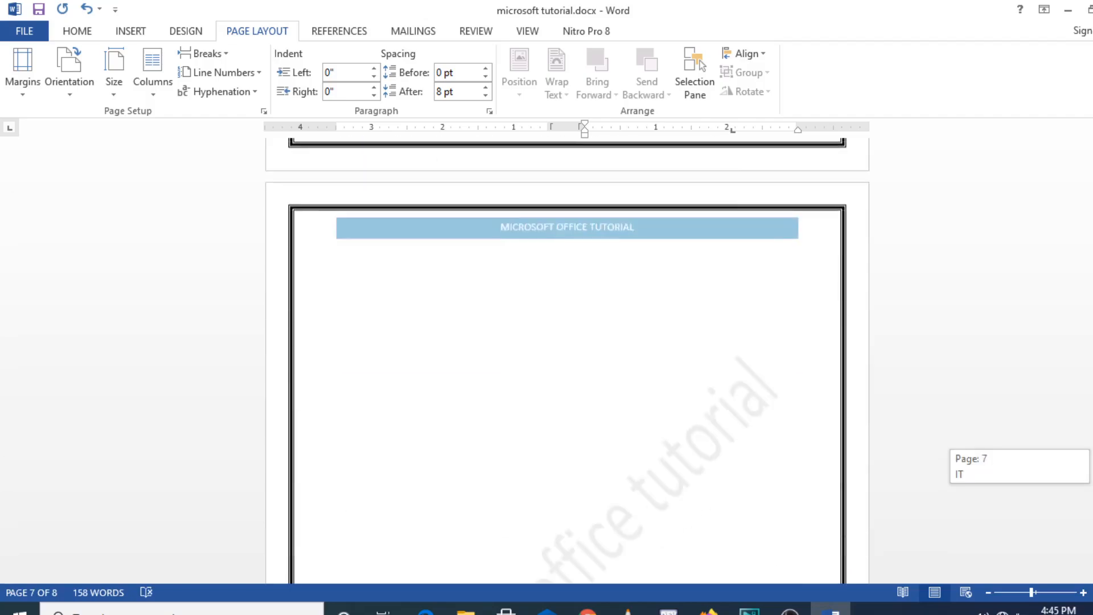
left_click(485, 178)
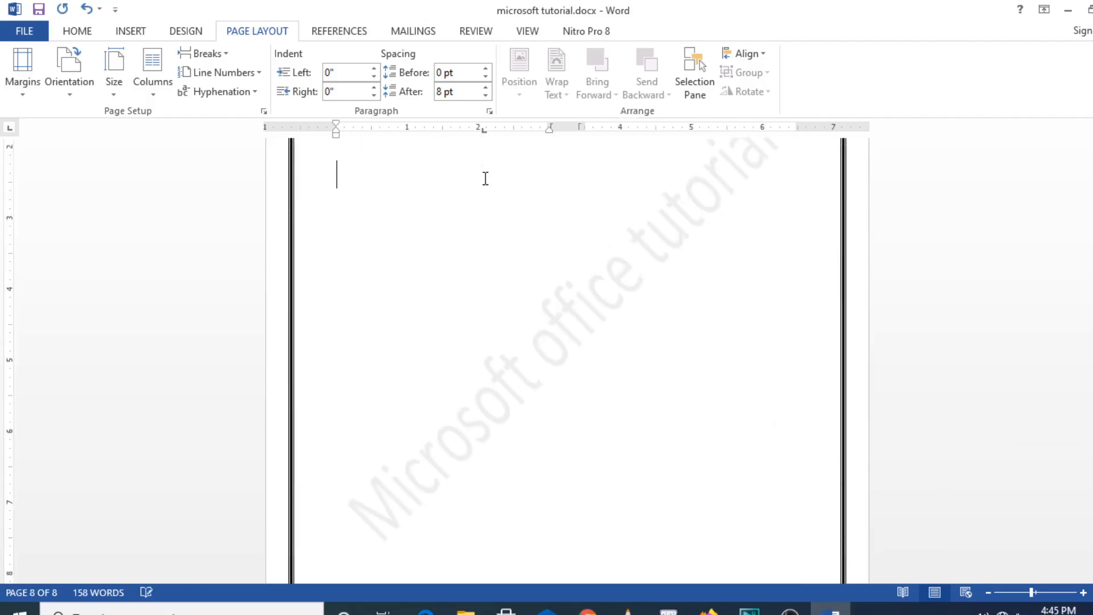
double_click(485, 178)
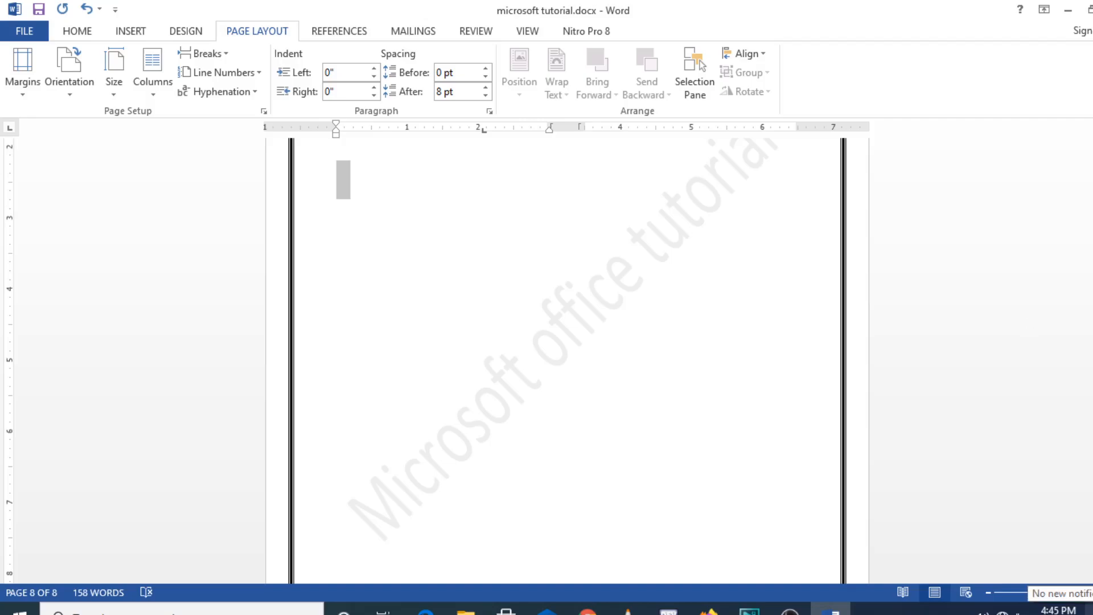
type("pfdpspmmvaslmmvm")
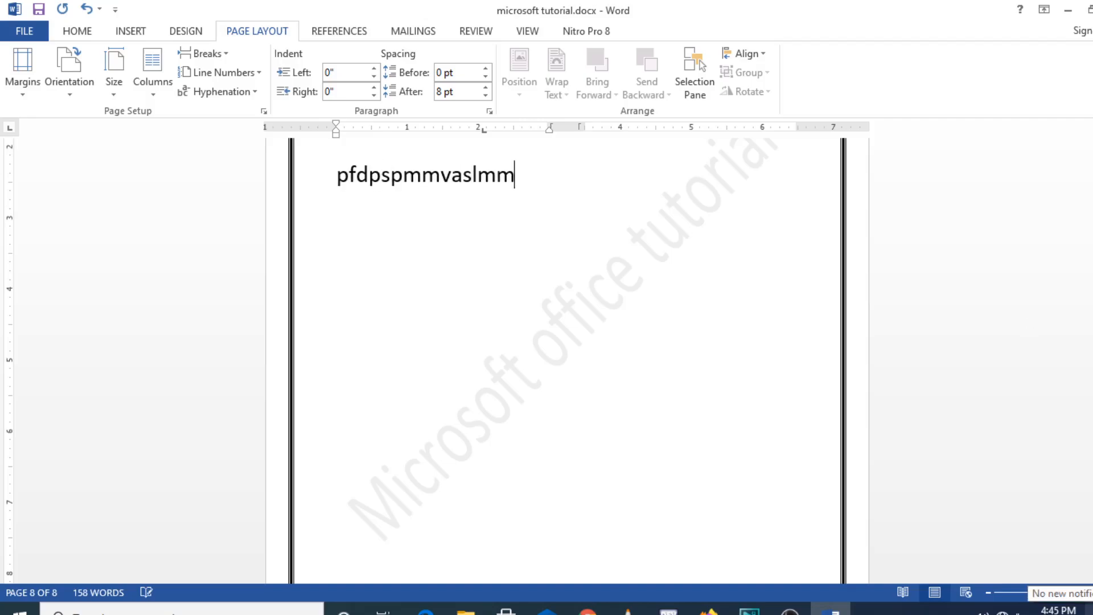
key("Return")
type("mvmmvsavmsvm;mm")
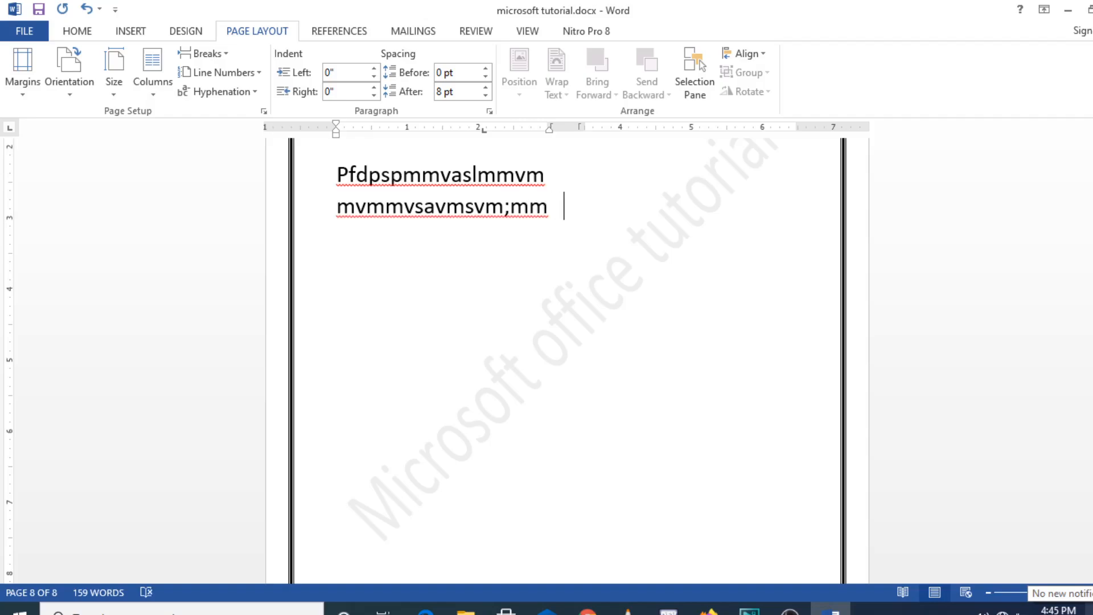
key("Return")
type("askvav scl k")
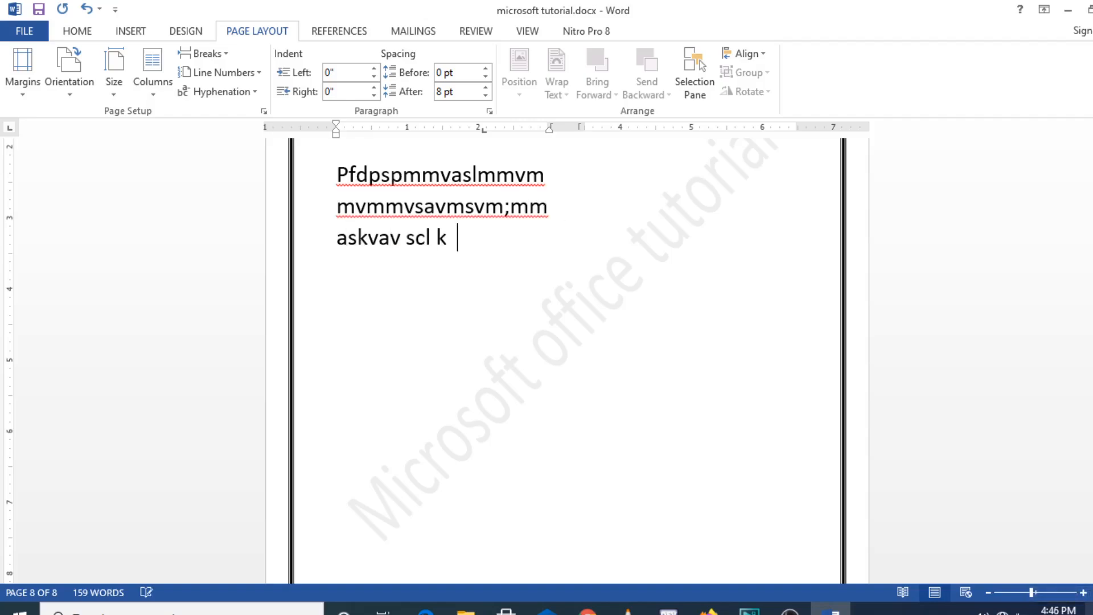
- Below the filler paragraph, add the short lines "Bdfs", "Bdnfgn" and "B", a blank line, "Cnb" and "b"
key("Return")
type("bdfs")
key("Return")
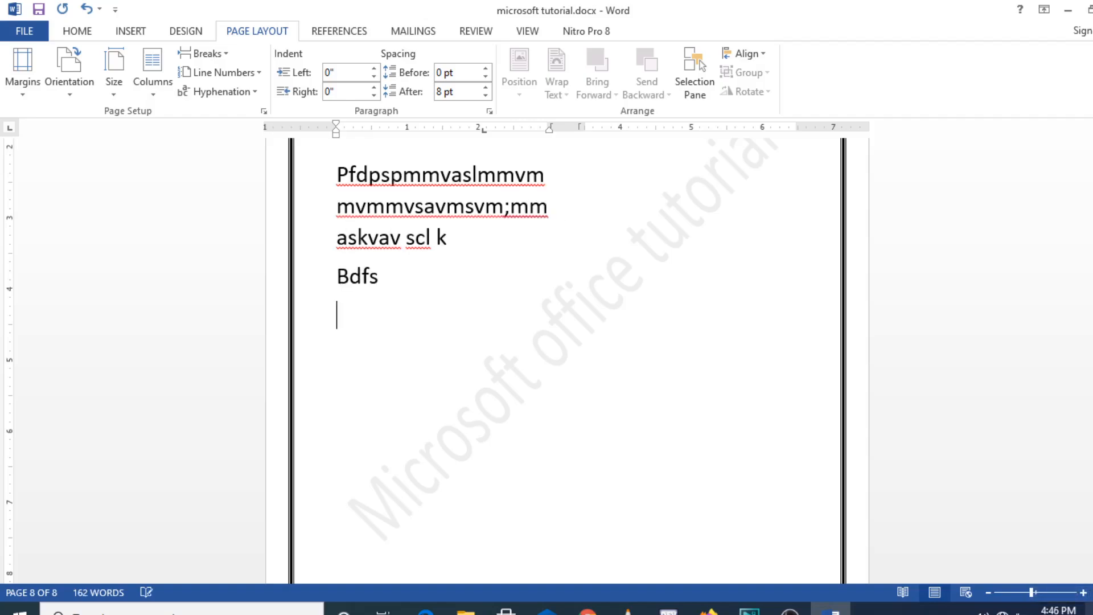
type("bdnfgn")
key("Return")
type("b")
key("Return")
key("Return")
type("cnb")
key("Return")
type("b")
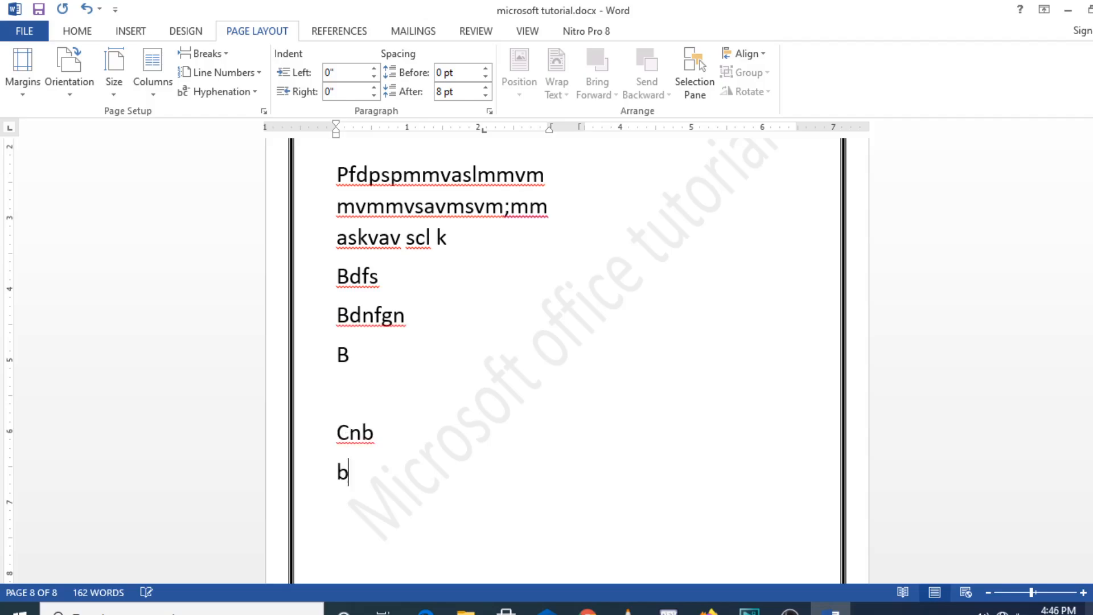
- Leave a blank line and fill the rest of the first column with "Bvm", "M" and ",b,b,bm,mndnmhgm mbb", ending with a new paragraph
key("Return")
key("Return")
type("bvm")
key("Return")
type("m")
key("Return")
type(",")
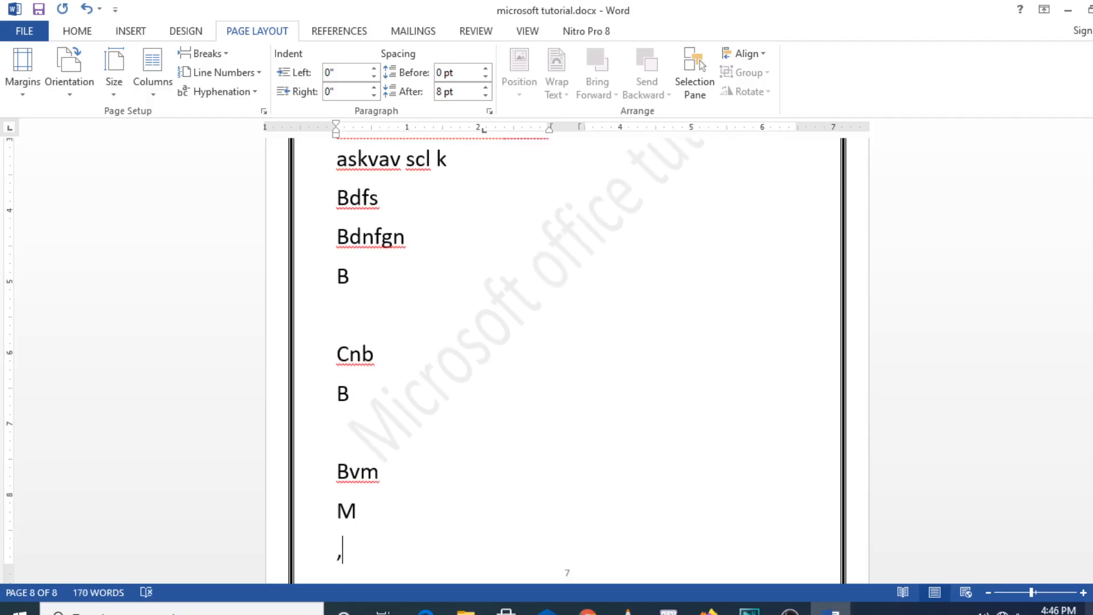
type("b,b,bm,mn")
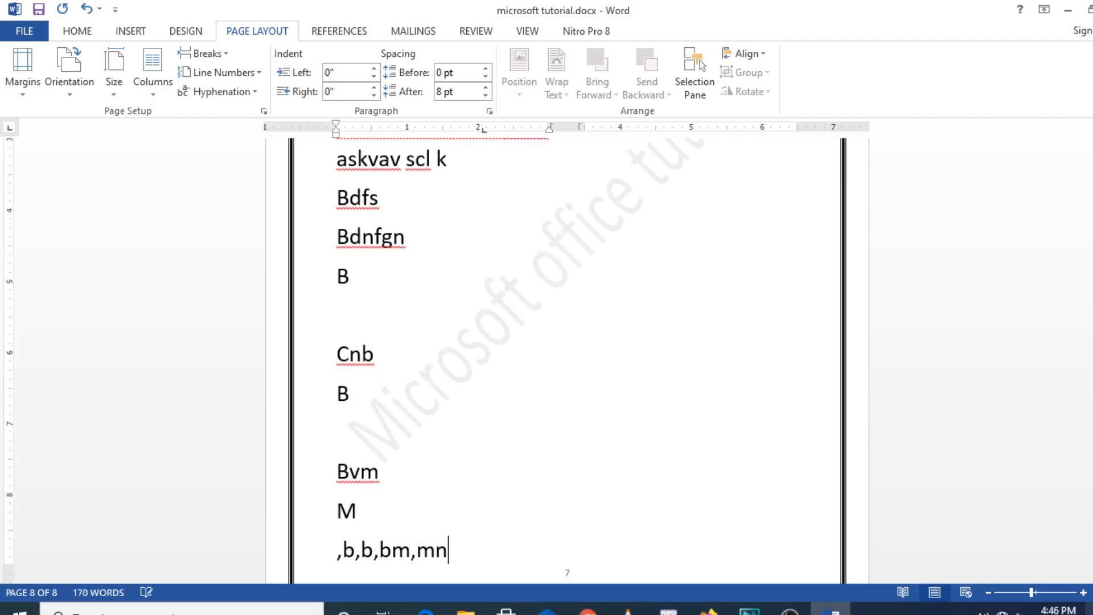
type("dnmhgmmbb")
key("Return")
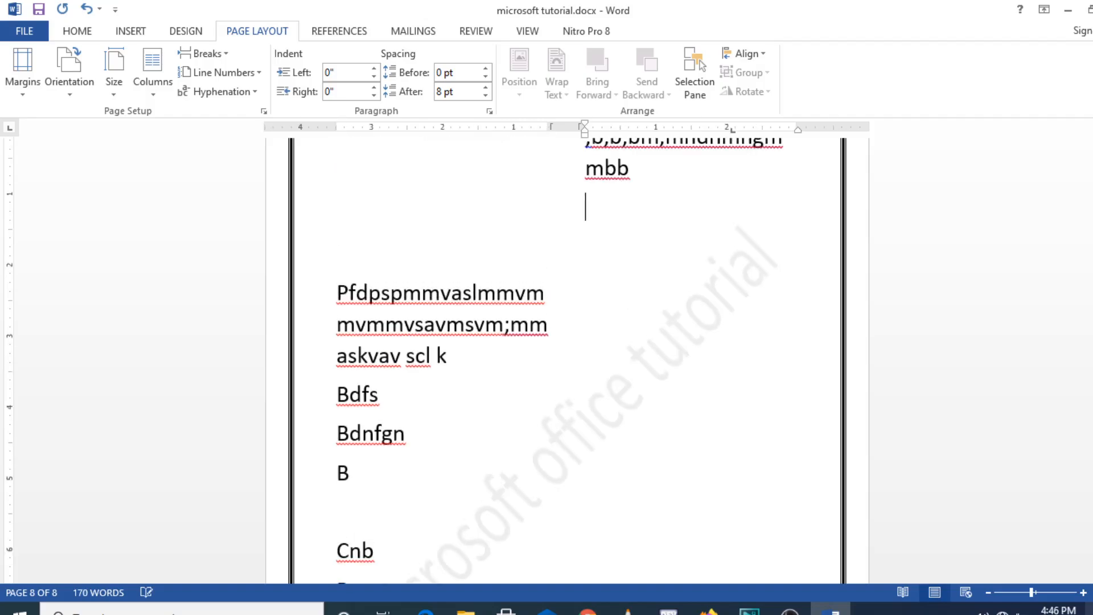
- Continue in the second column with the filler lines ".mkn nsnvn", "Bcvncbnnjh" and "Nmnvmb"
type(".mkn nsnvn")
key("Return")
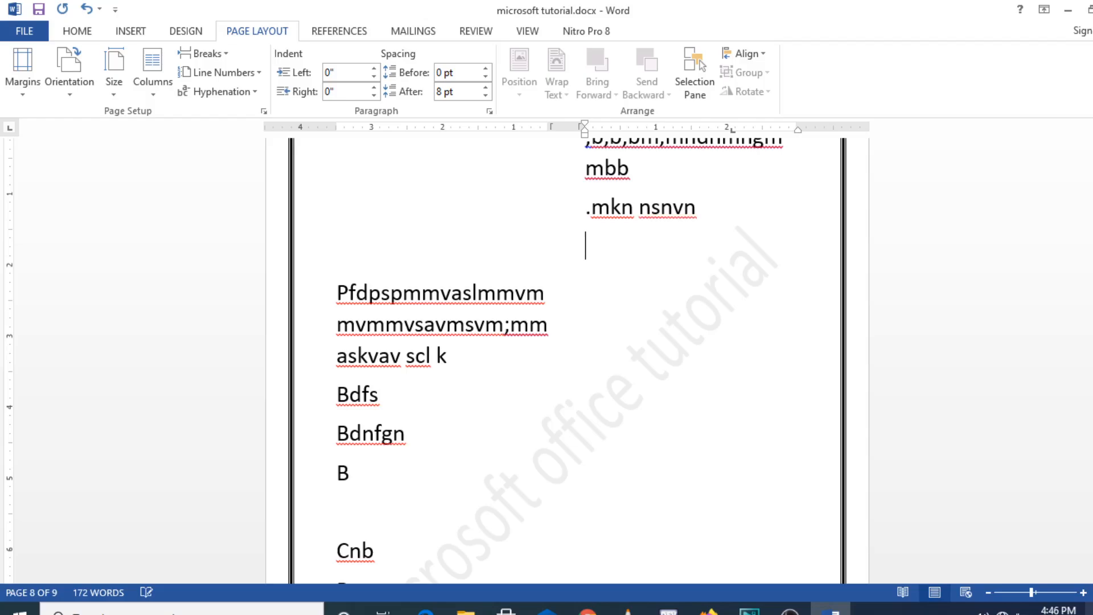
type("bcvncbnnjh")
key("Return")
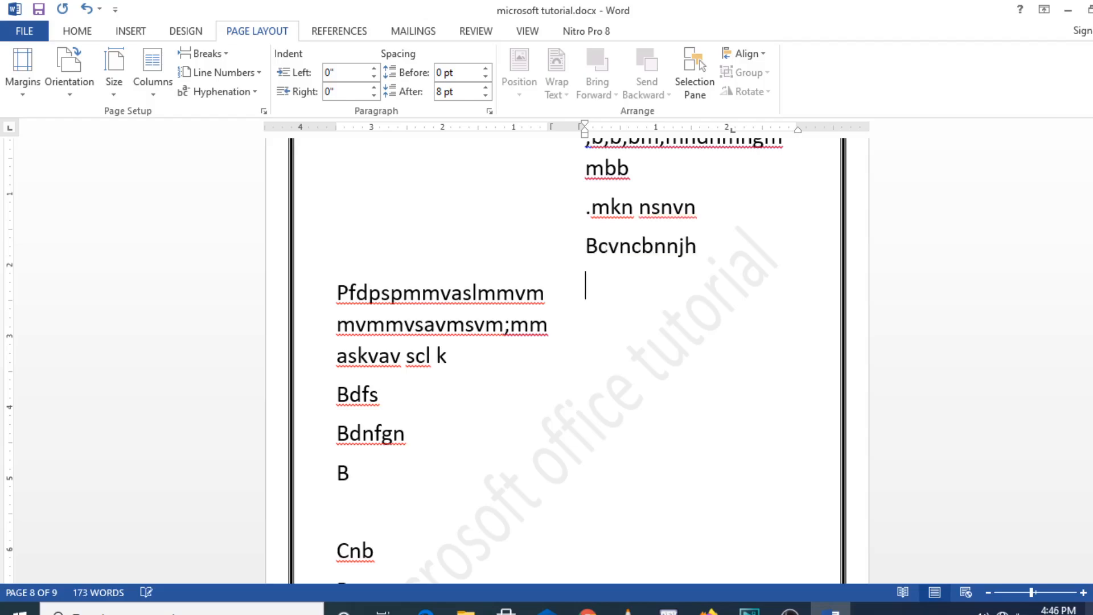
type("nmnvmb")
key("Return")
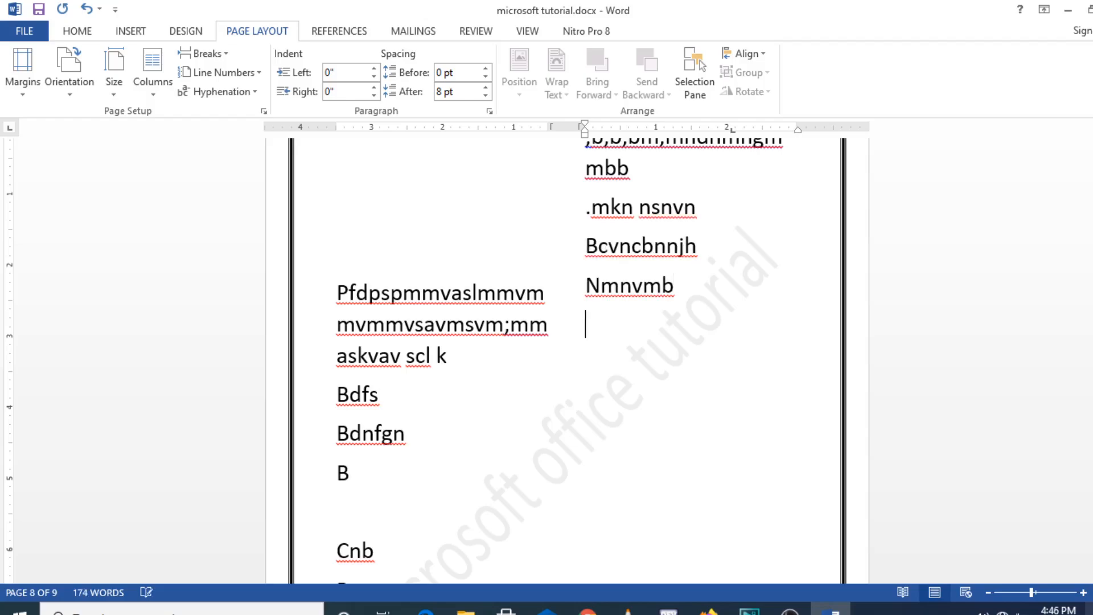
- Continue the second column with the filler lines "Cncm" and "Cbnfmc", a blank line, "Cnbmmbv" and "cncbnc"
type("cncm")
key("Return")
type("cbnf")
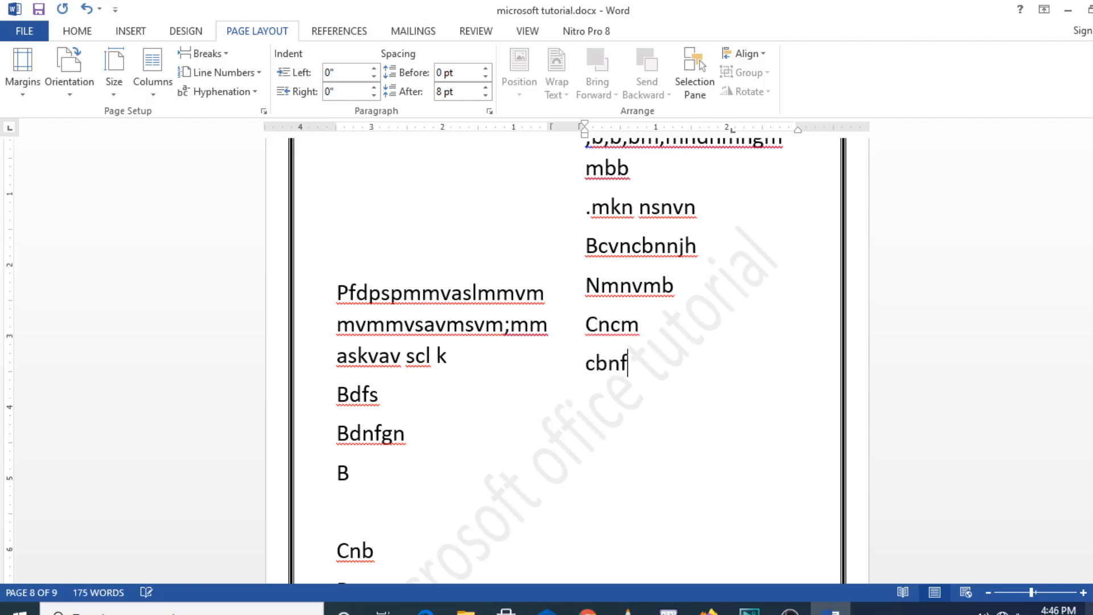
type("mc")
key("Return")
key("Return")
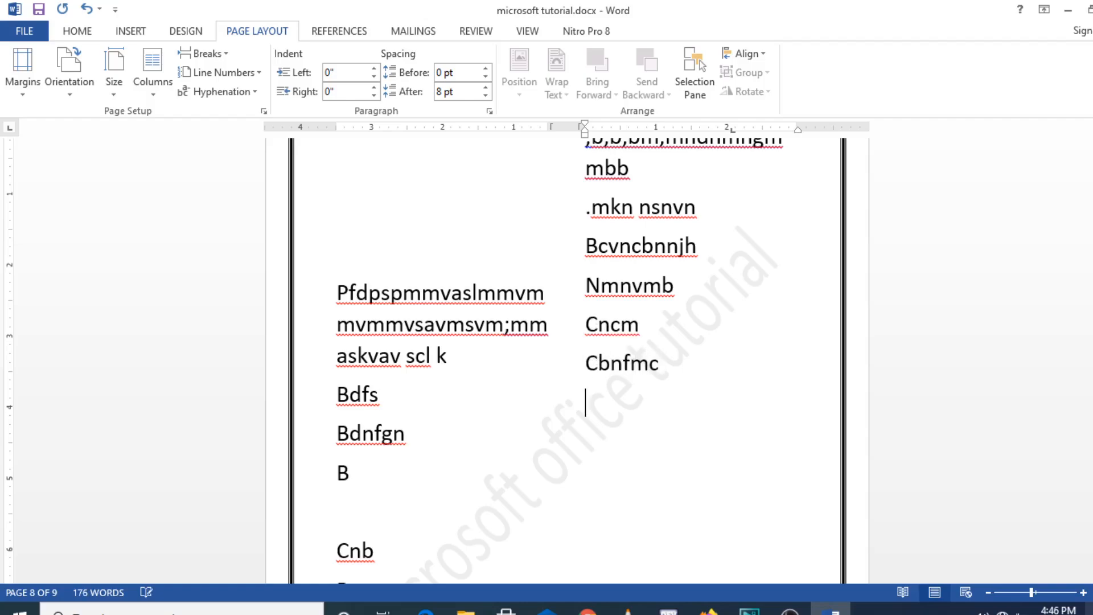
type("cnbmmbv")
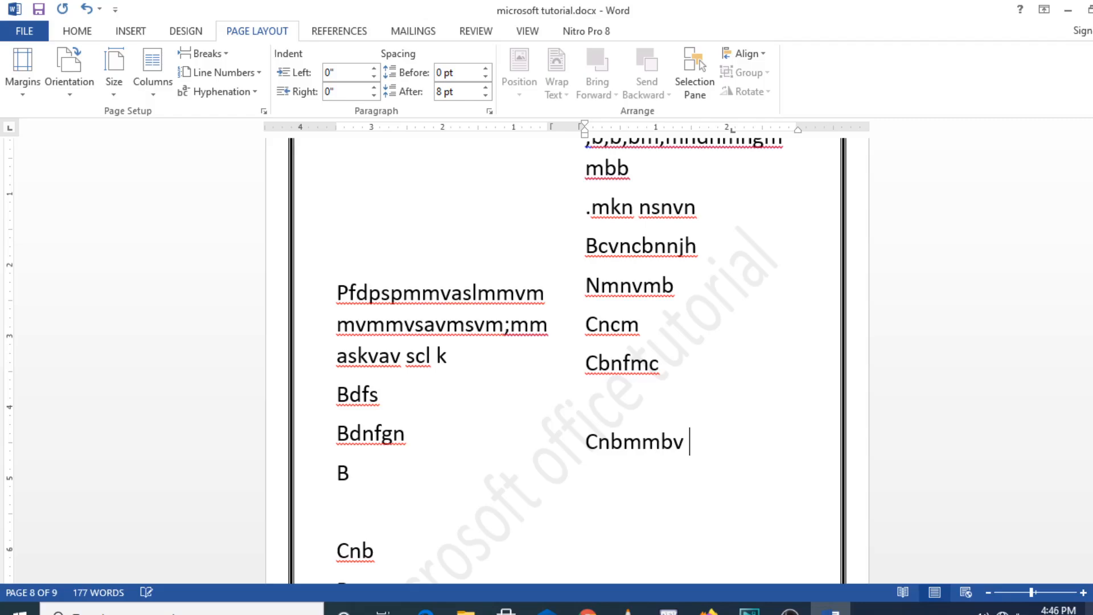
key("Return")
type("cncbnc")
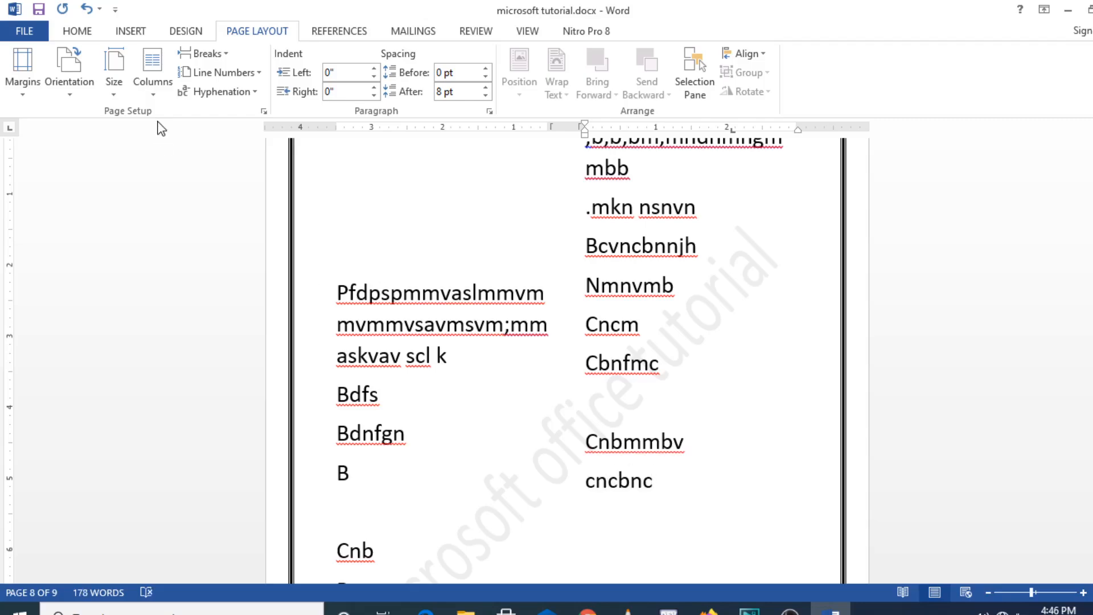
- Switch the document's text to a three-column layout and view how it flows over the pages
left_click(153, 102)
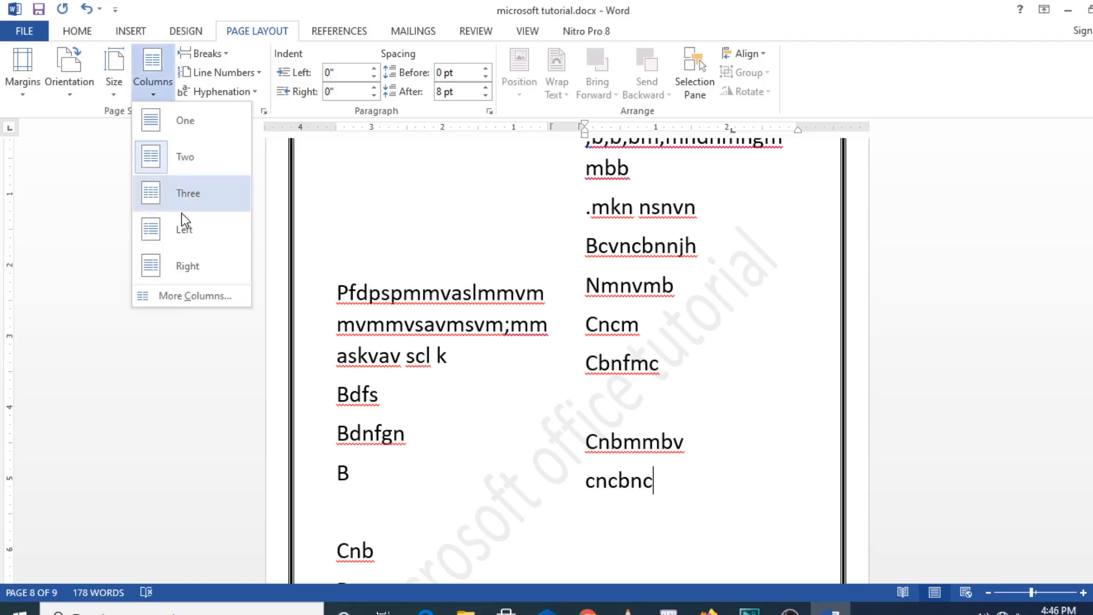
left_click(192, 206)
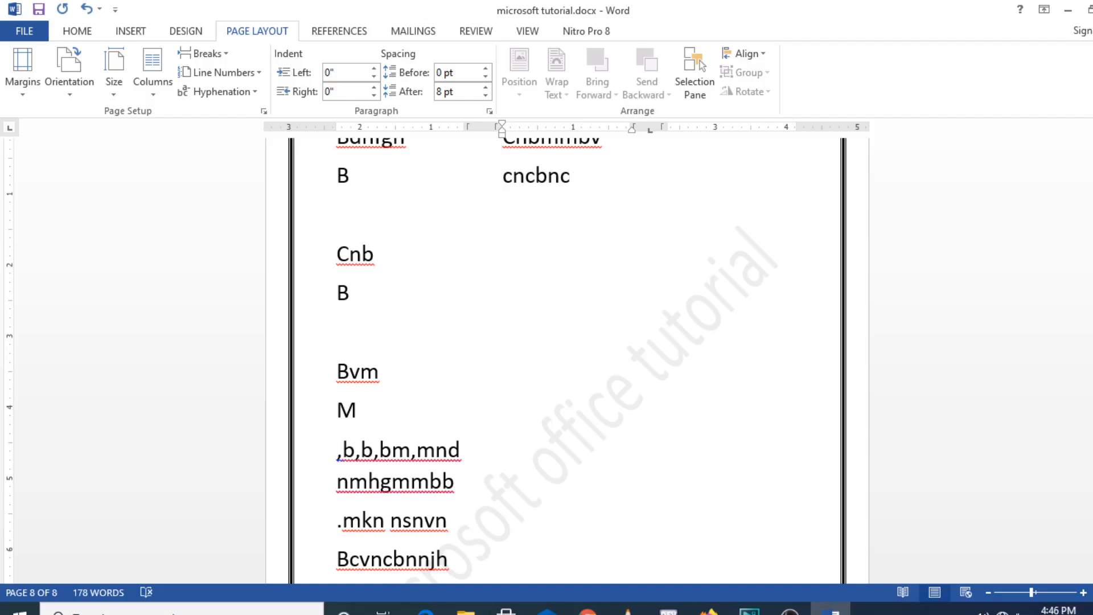
left_click_drag(1092, 533, 1092, 487)
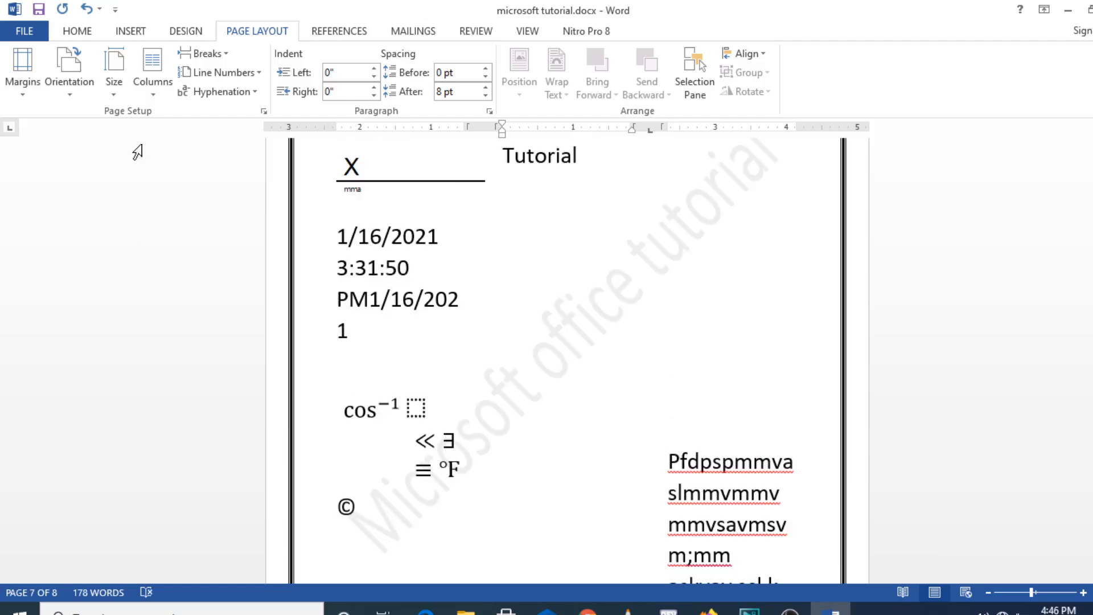
- Return the document's text to a single-column layout
left_click(152, 95)
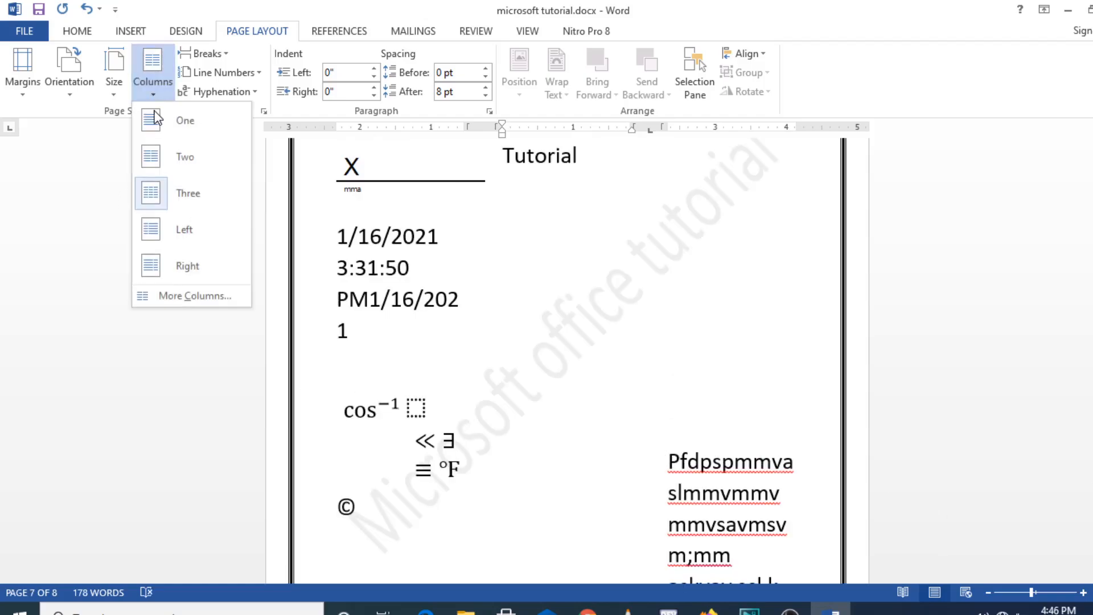
left_click(164, 126)
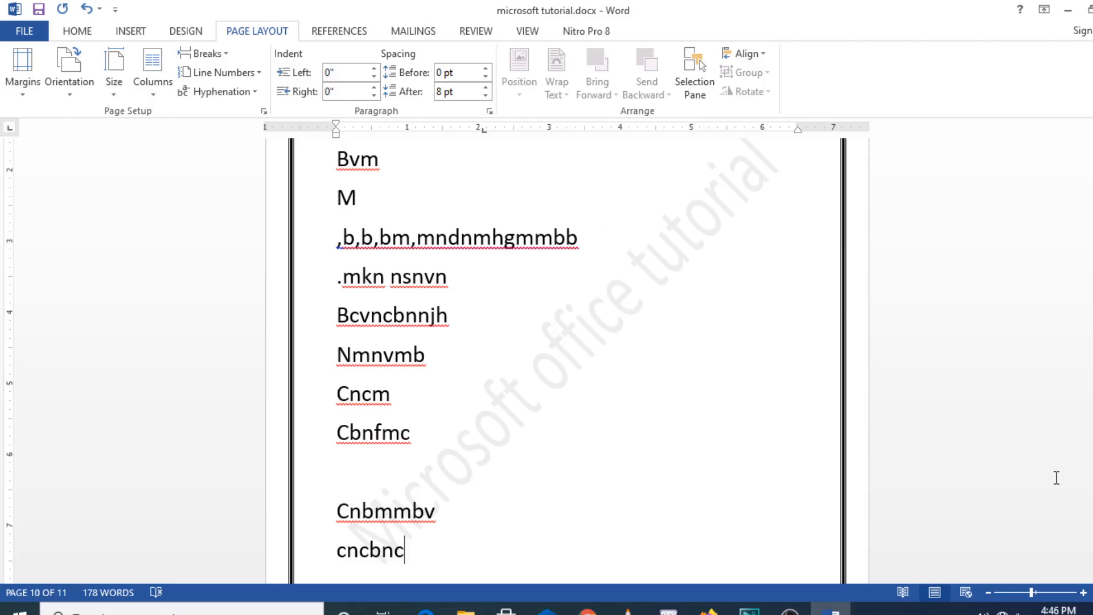
mouse_move(1092, 515)
left_mouse_down()
mouse_move(1092, 504)
mouse_move(1092, 515)
left_mouse_up()
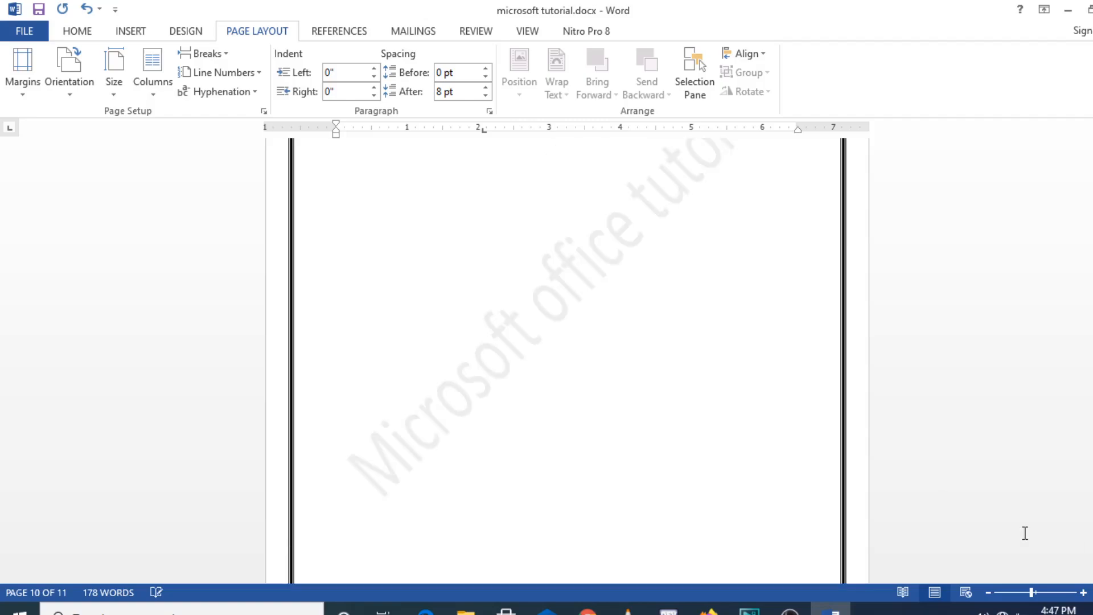
- Insert a page break at an empty line on the last page
left_click(418, 229)
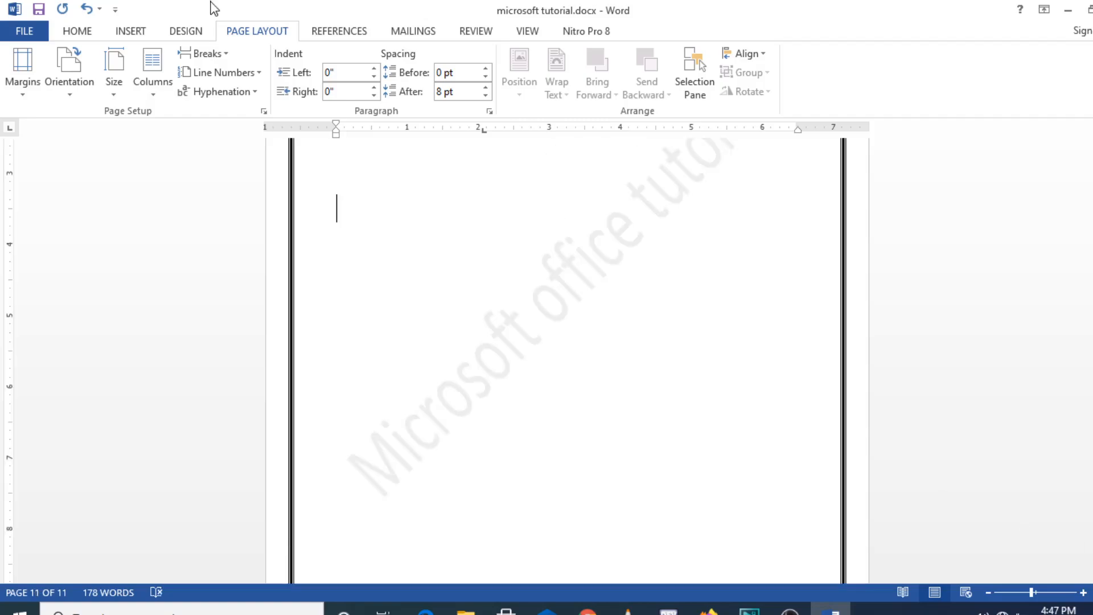
left_click(221, 55)
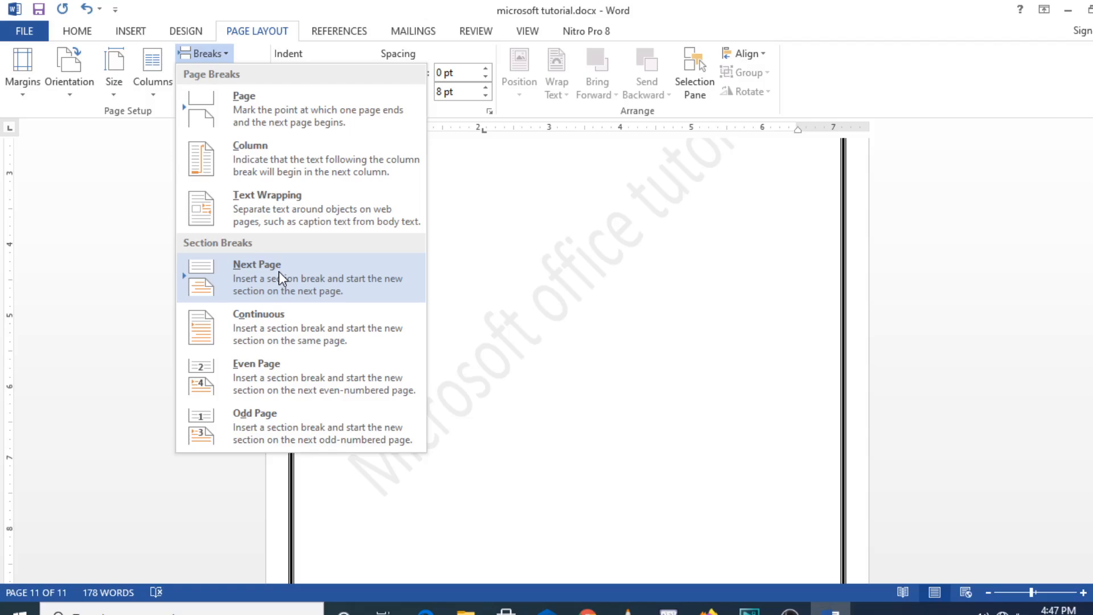
left_click(293, 97)
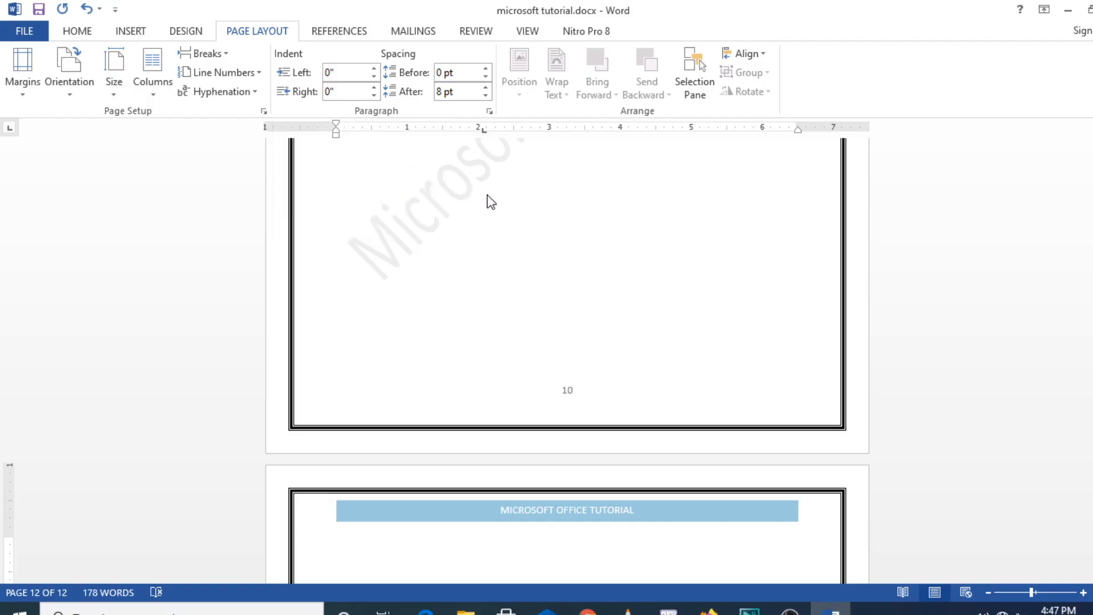
- Undo the page break inserted on the last page
key("BackSpace")
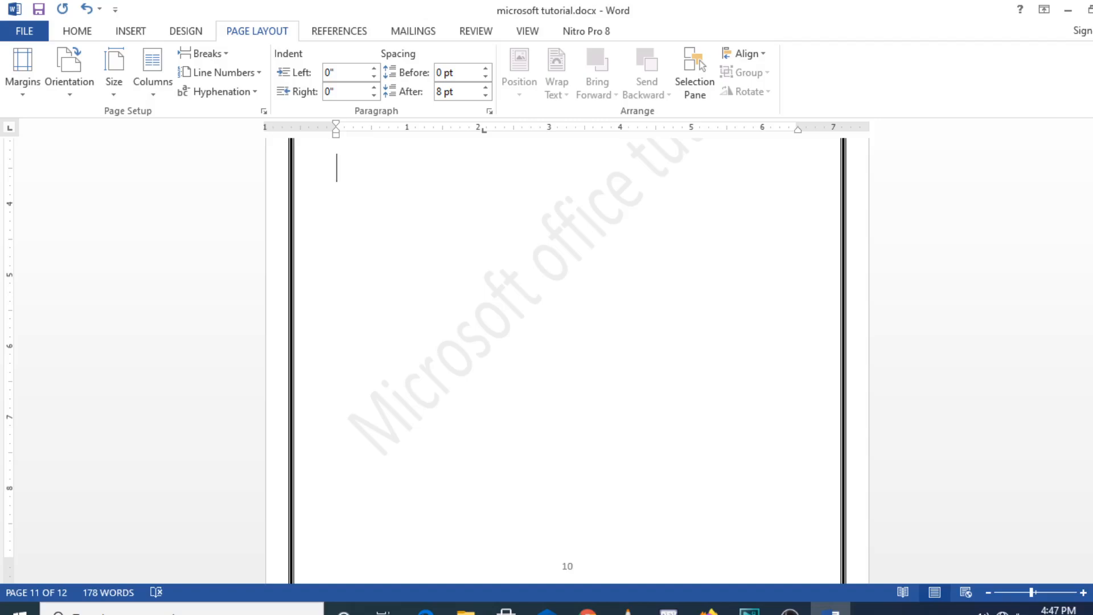
mouse_move(1092, 516)
left_mouse_down()
mouse_move(1091, 456)
mouse_move(1091, 514)
left_mouse_up()
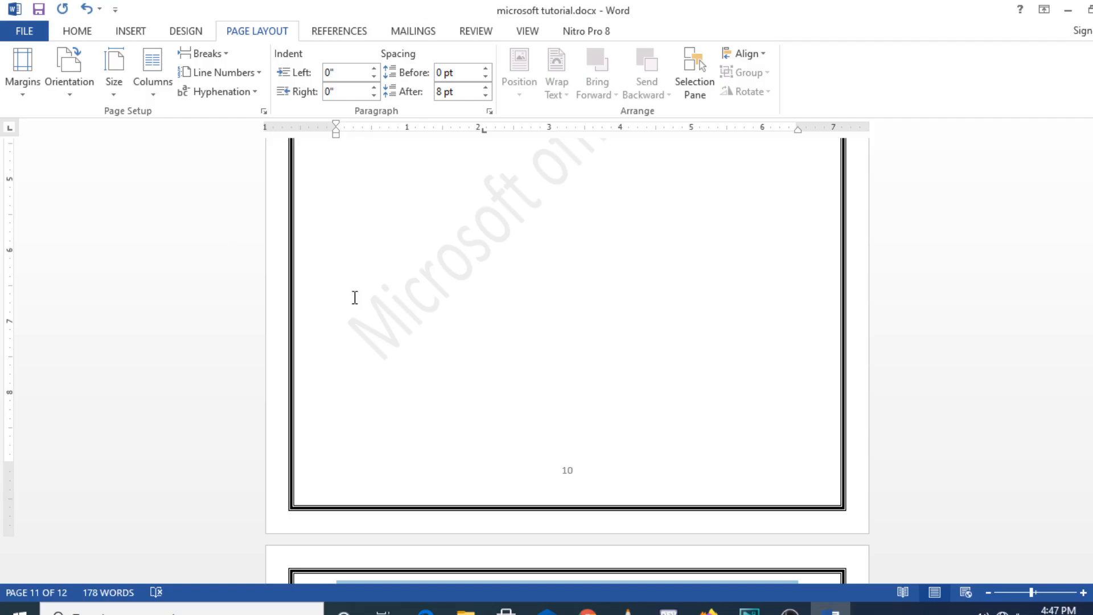
key("ctrl+z")
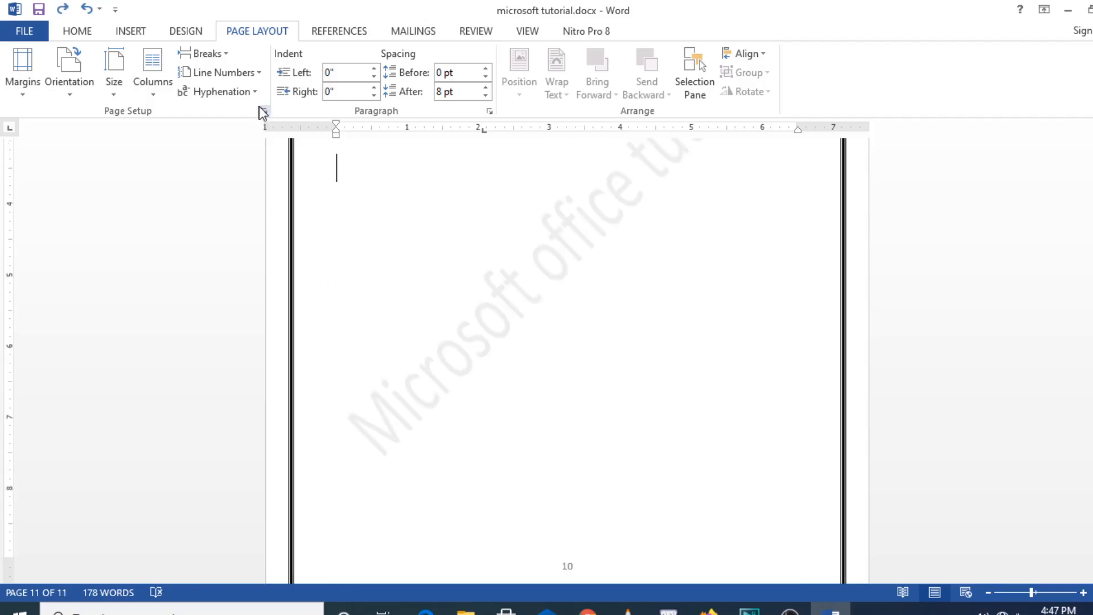
- Examine the line numbering options in the page setup settings and the available hyphenation choices without changing them
left_click(258, 78)
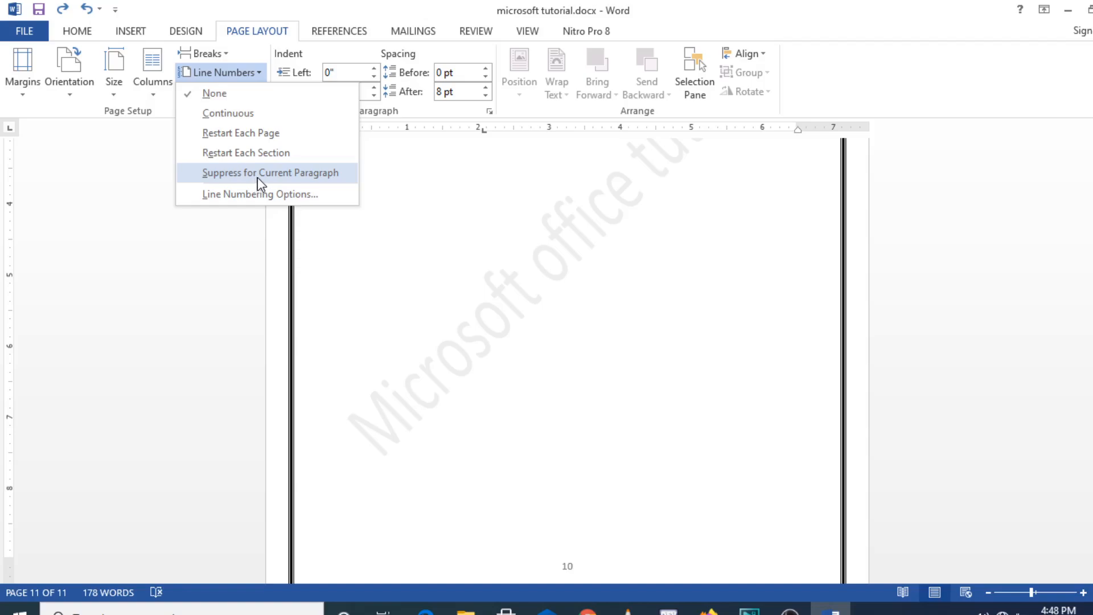
left_click(283, 195)
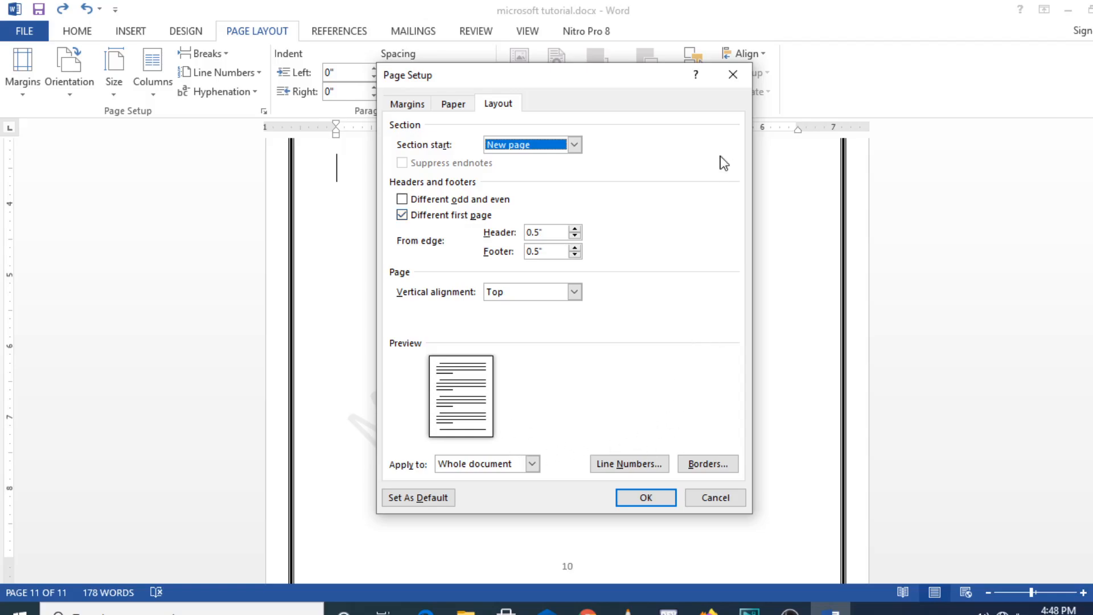
left_click(732, 74)
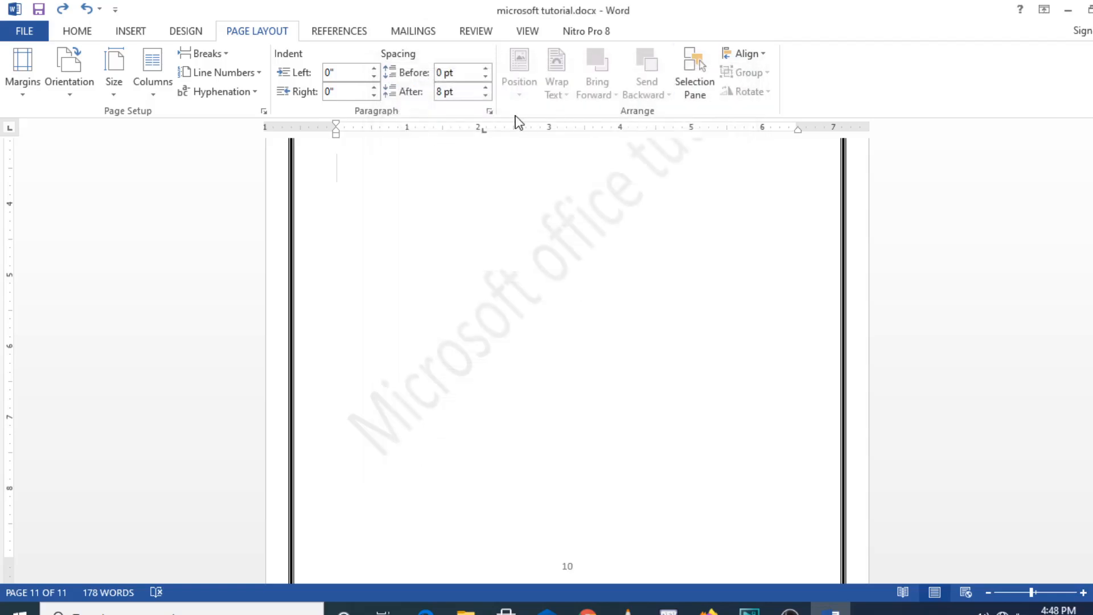
left_click(255, 93)
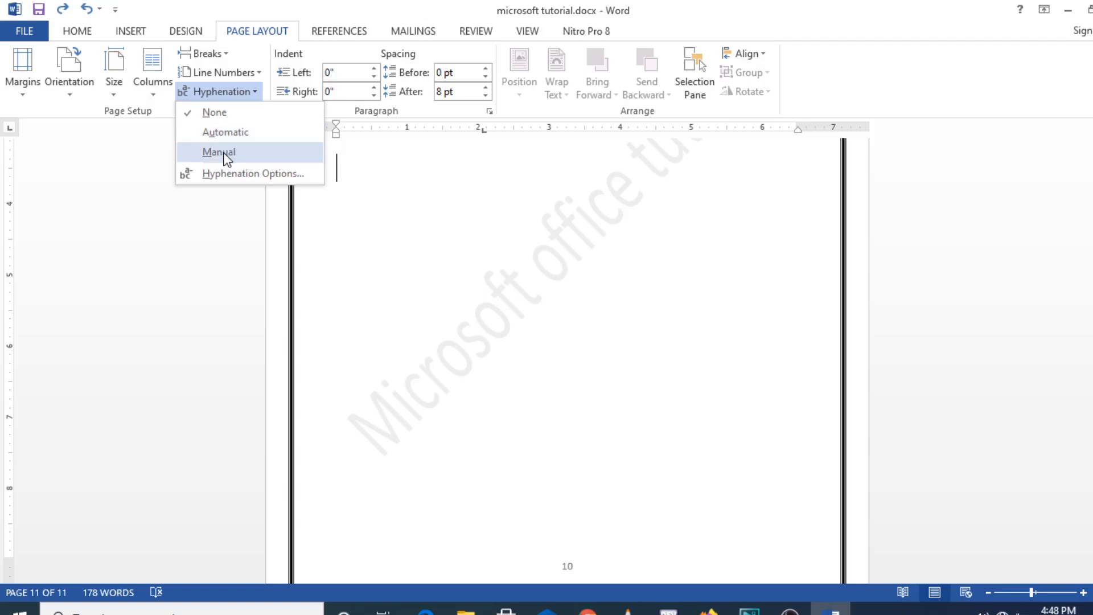
left_click(376, 246)
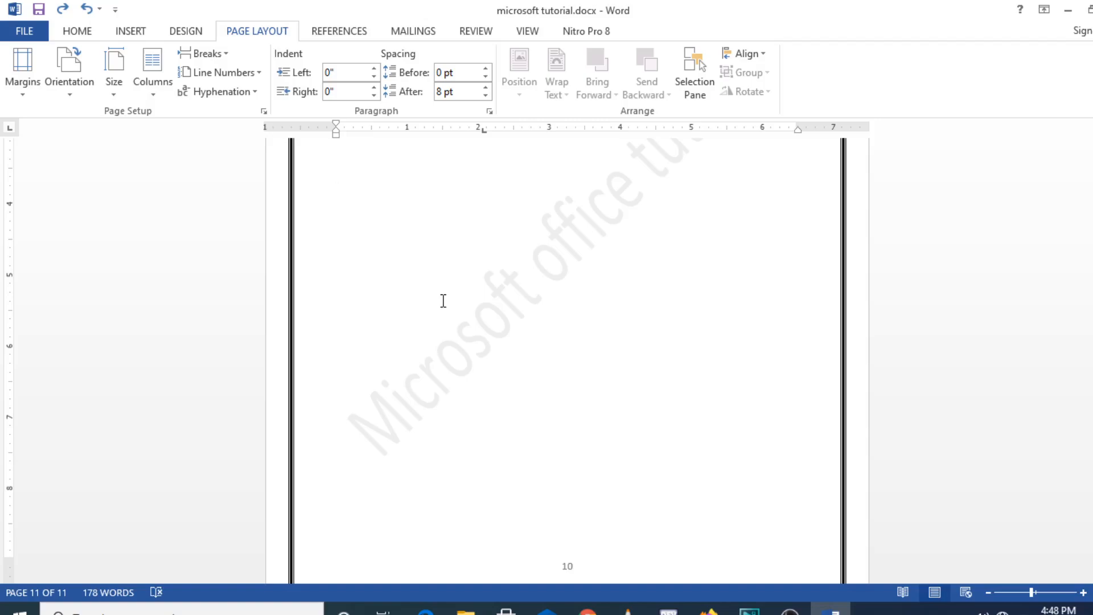
- Enter the filler text "SSDFDG" on an empty line of the last page
key("ctrl+a")
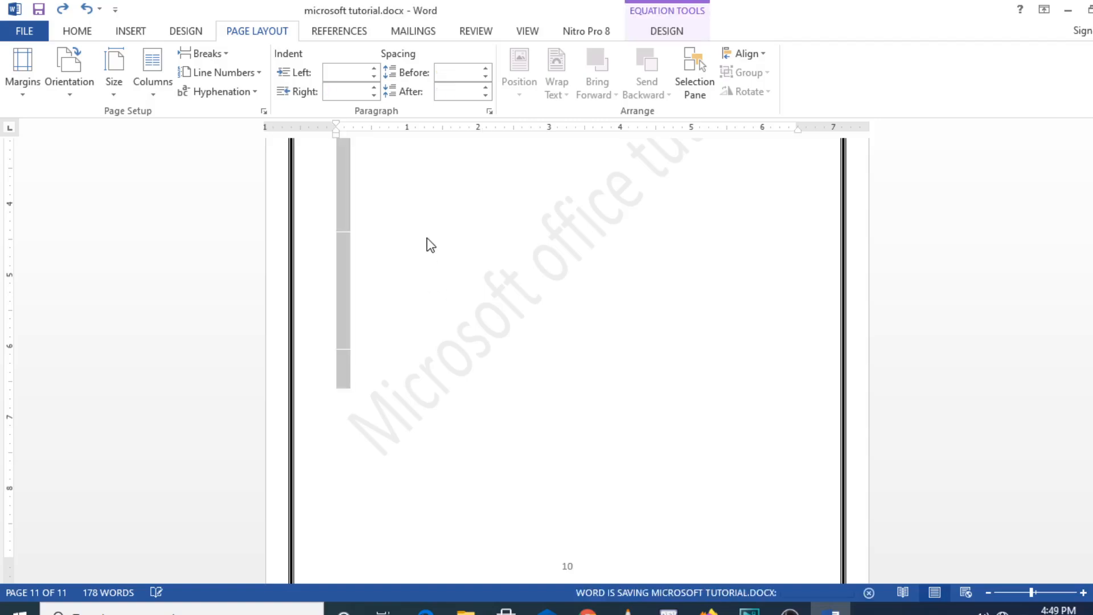
left_click(431, 245)
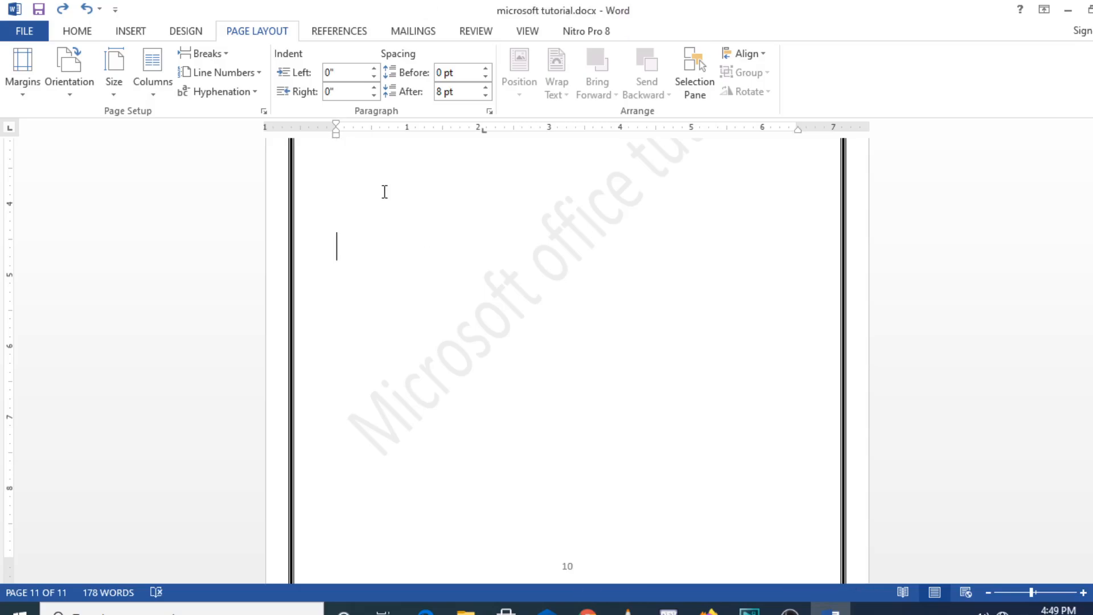
type("SSDFDG")
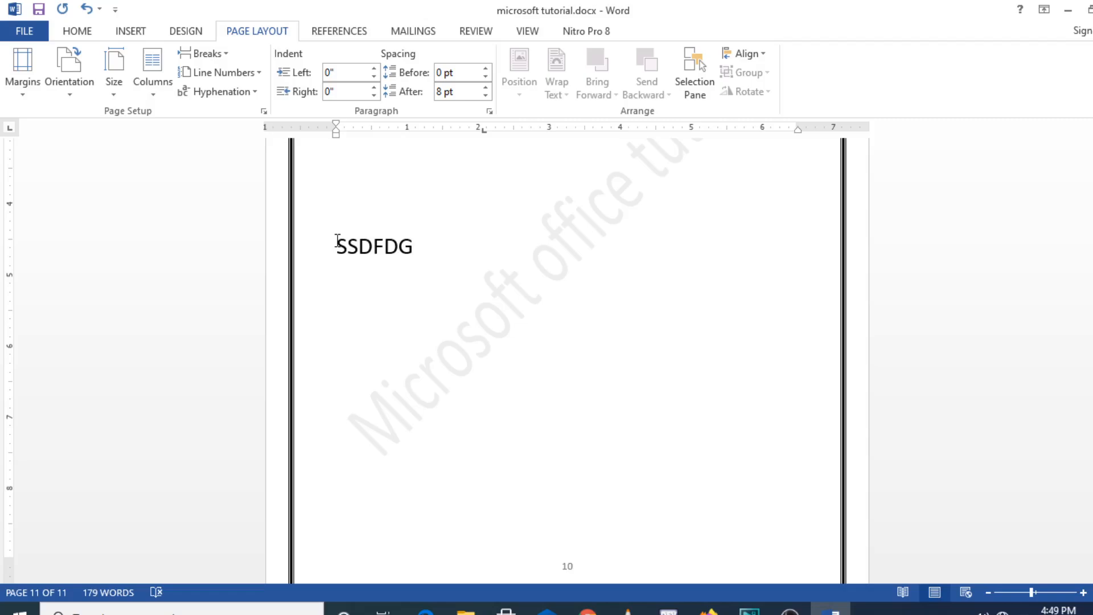
- Set the left indent of the "SSDFDG" paragraph to 0.7"
left_click(374, 71)
left_click(374, 69)
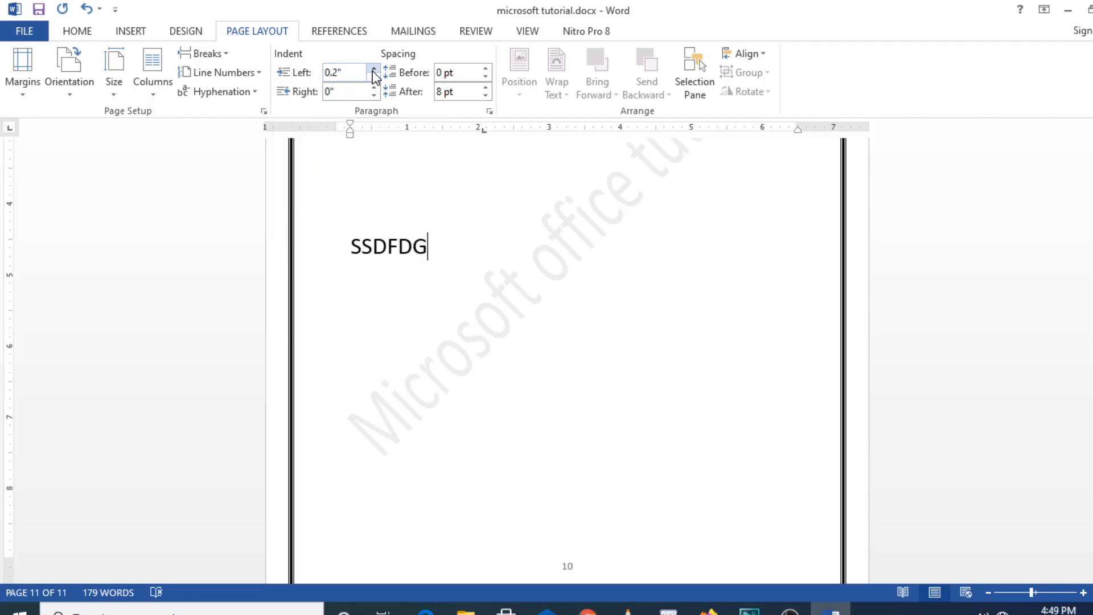
left_click(373, 70)
left_click(373, 78)
left_click(373, 71)
left_click(373, 71)
left_click(374, 71)
left_click(373, 70)
left_click(373, 71)
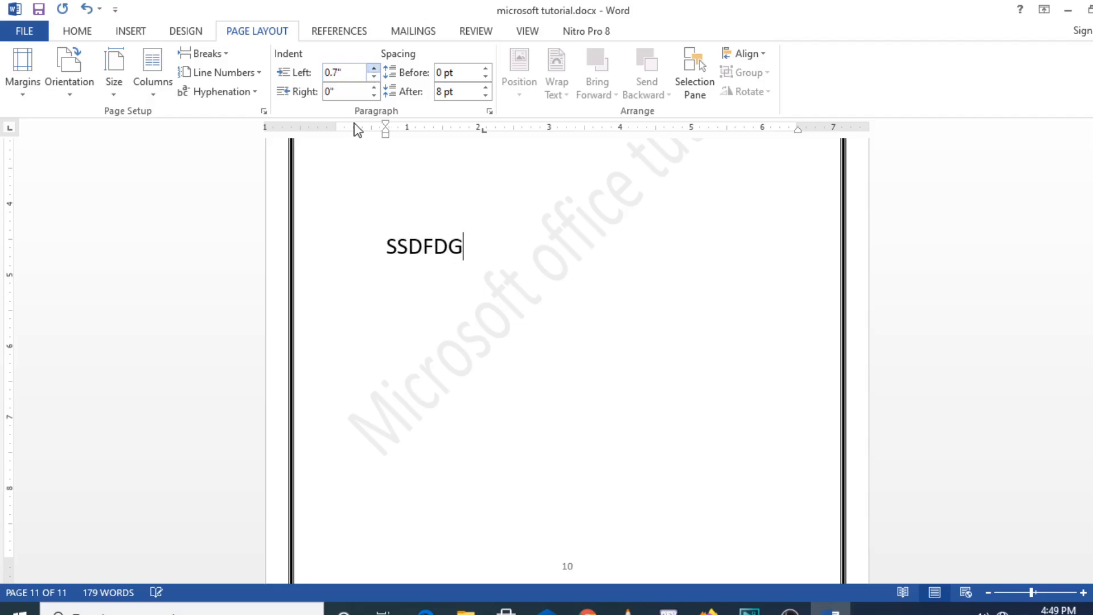
double_click(370, 249)
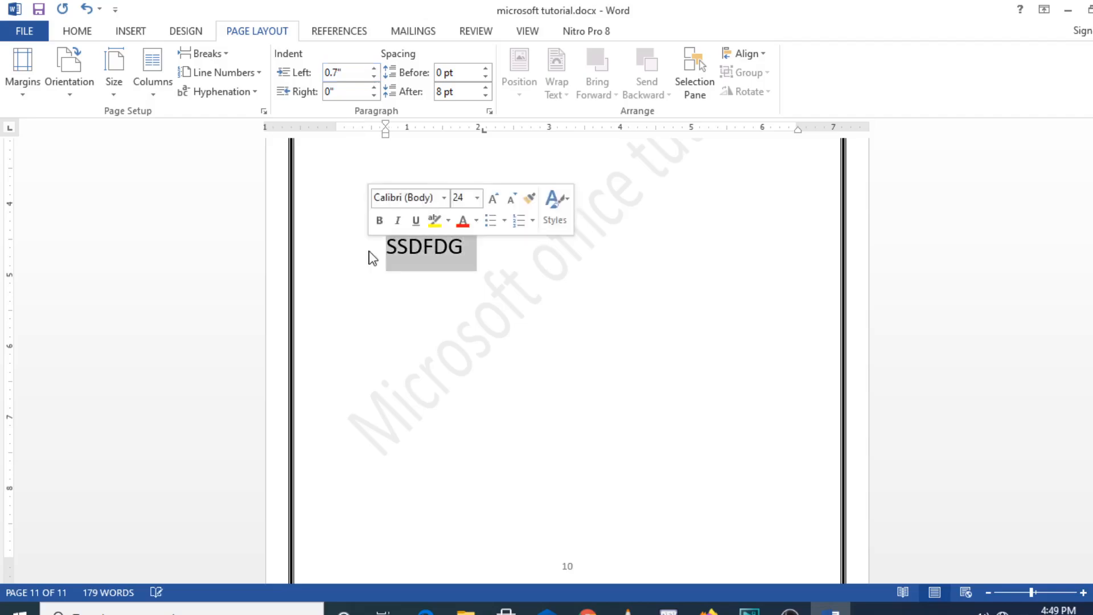
left_click(370, 249)
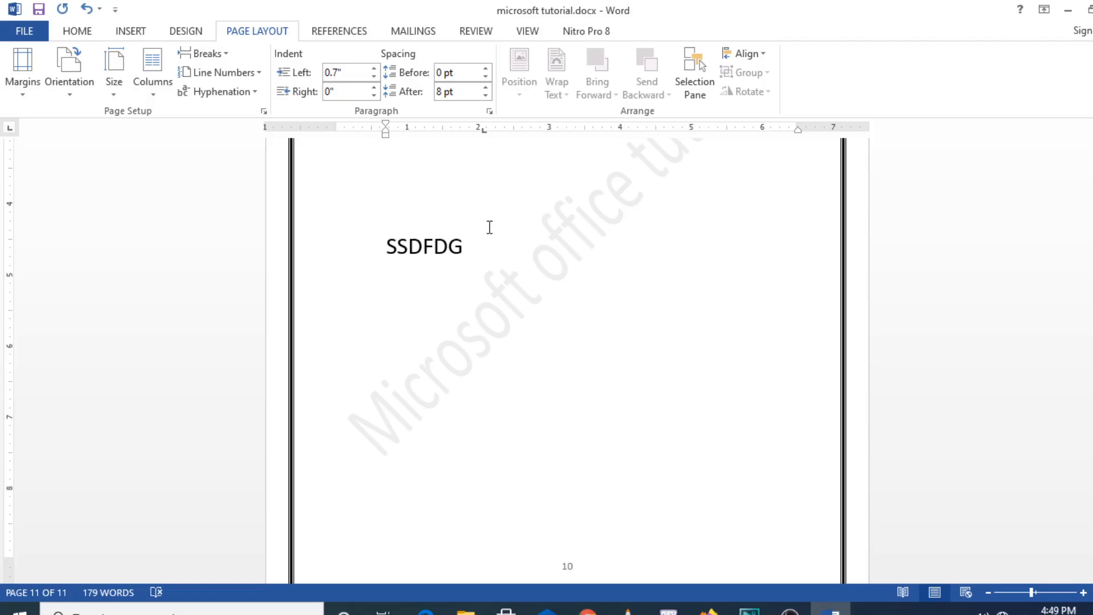
- Add a new paragraph "knlnolio" below the "SSDFDG" line
left_click(487, 246)
key("Return")
type("knlnolio")
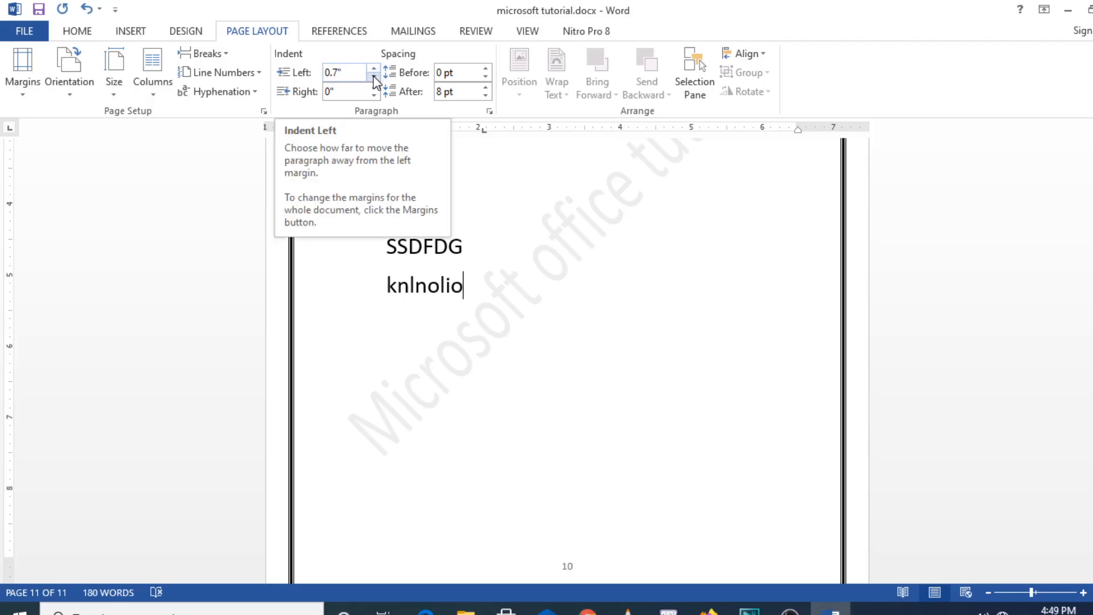
- Set the left indent of the "knlnolio" paragraph to 0" and compare it with the indented line above
left_click(374, 80)
left_click(374, 80)
left_click(374, 80)
left_click(373, 80)
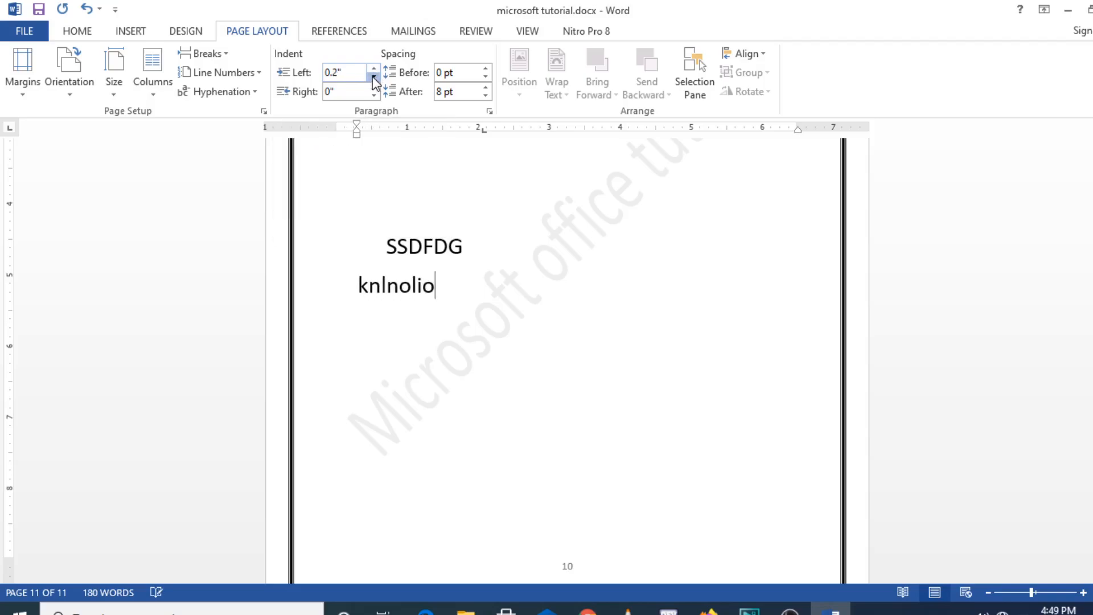
left_click(374, 81)
left_click(374, 81)
left_click(373, 80)
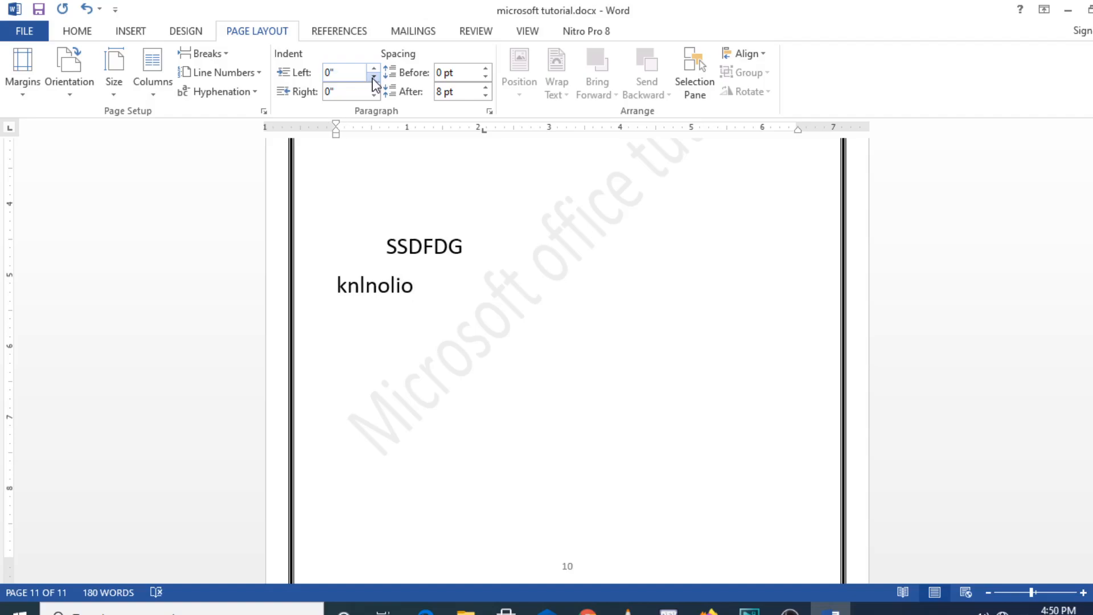
left_click(387, 248)
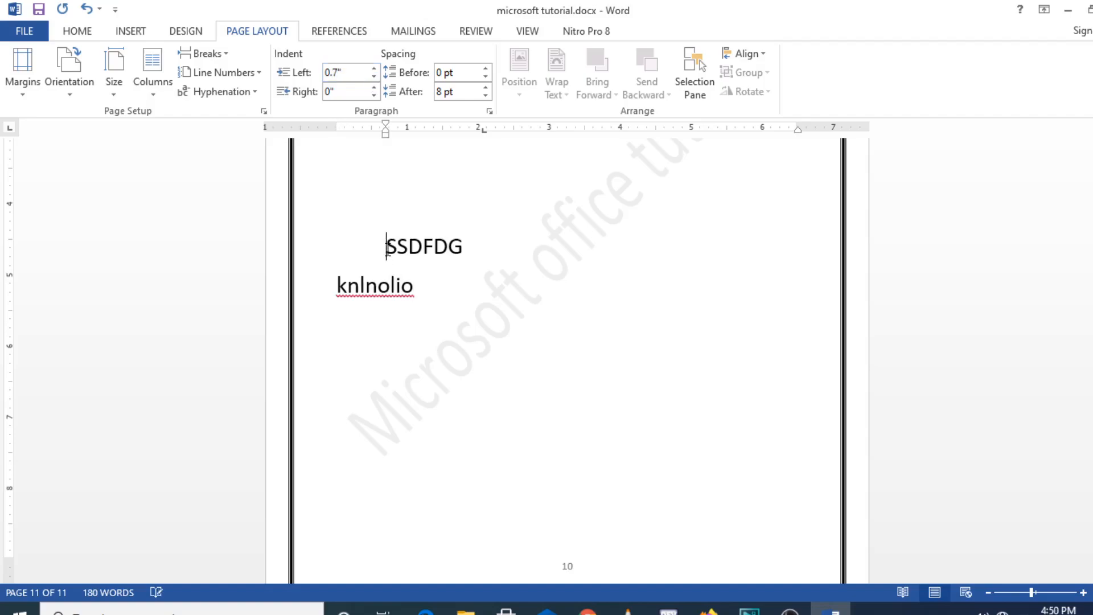
left_click(424, 297)
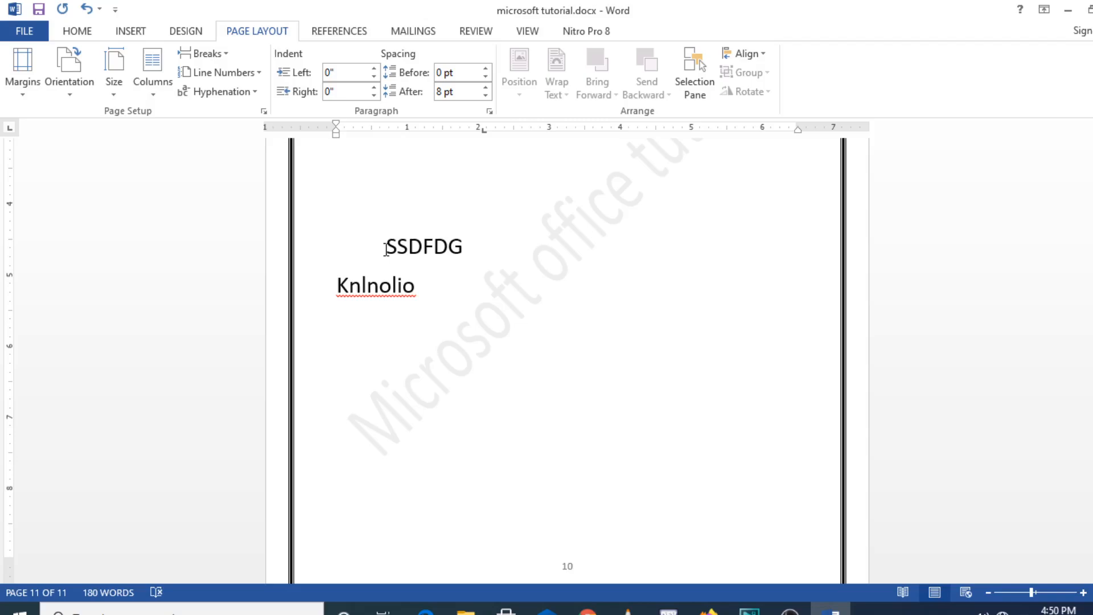
- Try deleting the empty lines above the "SSDFDG" paragraph and undo the deletion
left_click(386, 248)
double_click(364, 245)
left_click(364, 245)
key("BackSpace")
key("BackSpace")
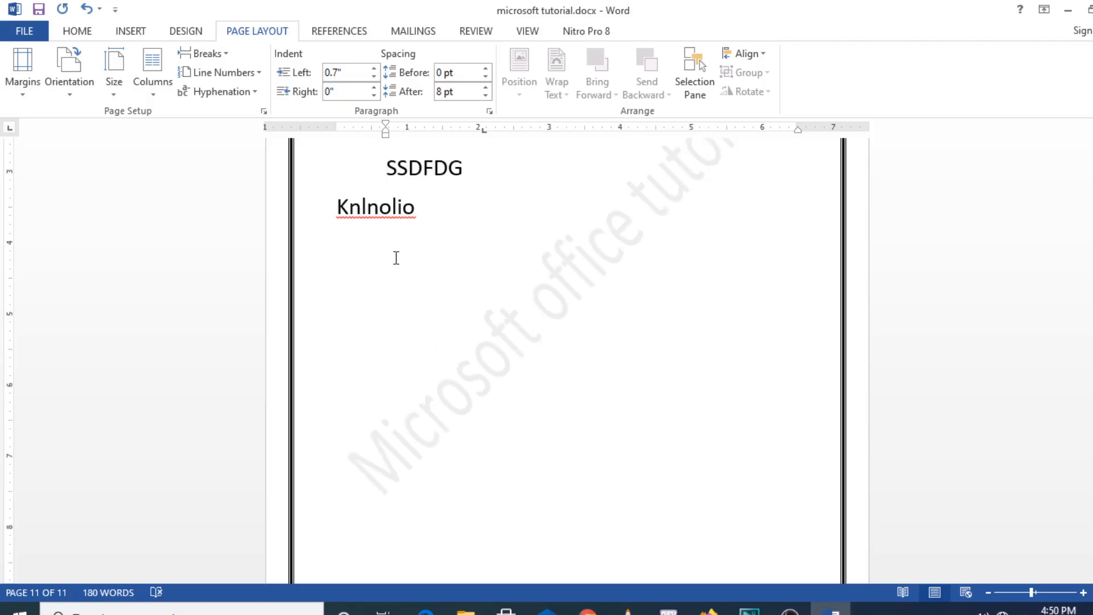
key("ctrl+z")
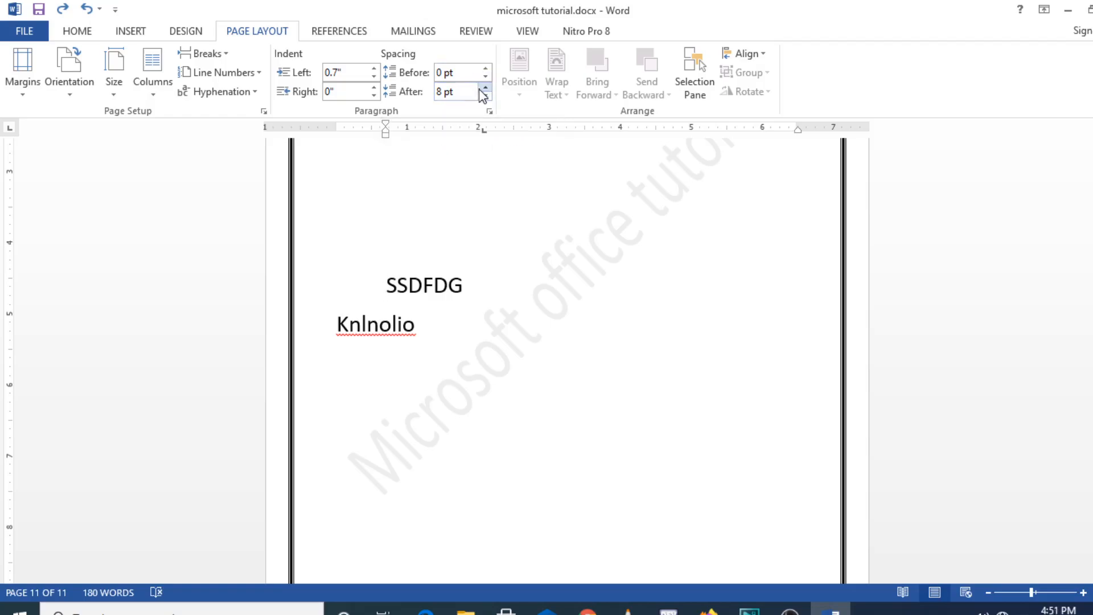
- Add an empty paragraph below "Knlnolio", try 24 pt spacing before it, and return that spacing to 0 pt
left_click(435, 325)
key("Return")
left_click(484, 69)
left_click(485, 69)
left_click(485, 69)
left_click(485, 68)
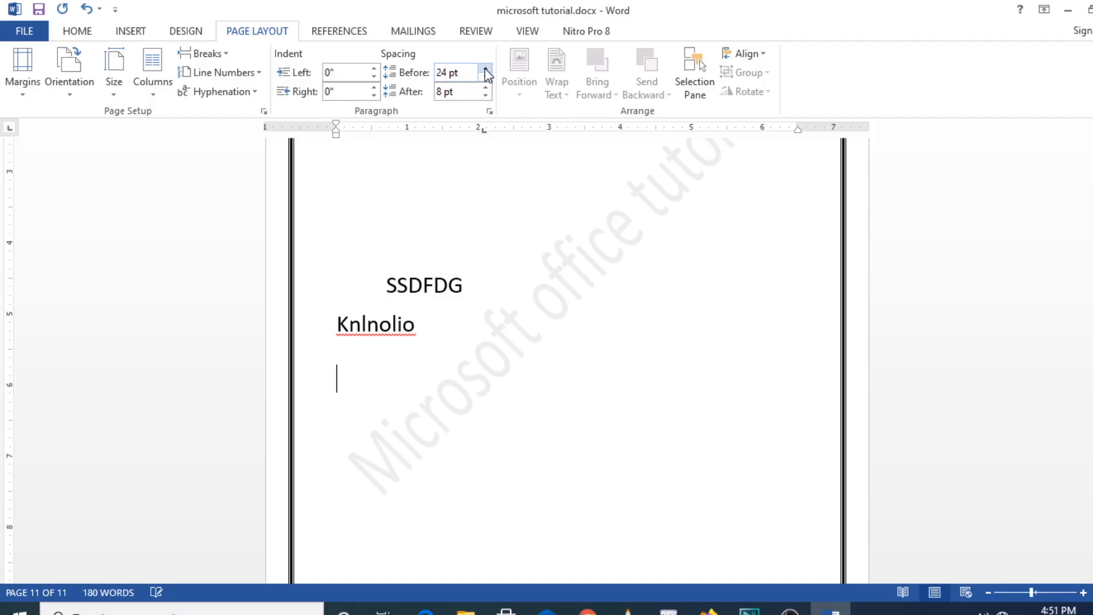
left_click(485, 69)
left_click(485, 69)
left_click(484, 69)
left_click(484, 69)
left_click(486, 76)
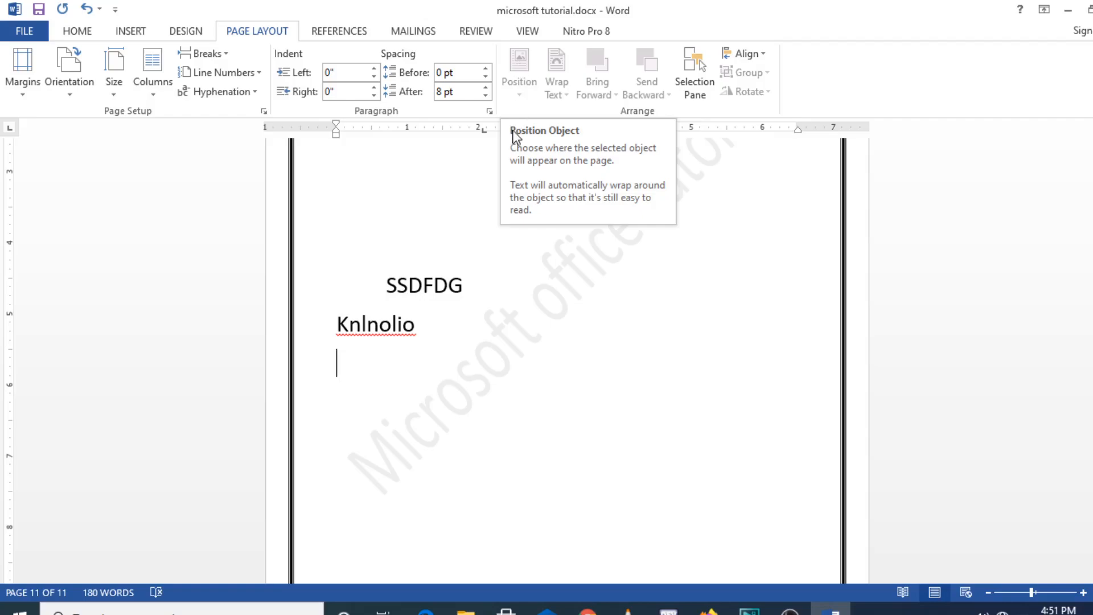
left_click_drag(475, 285, 398, 286)
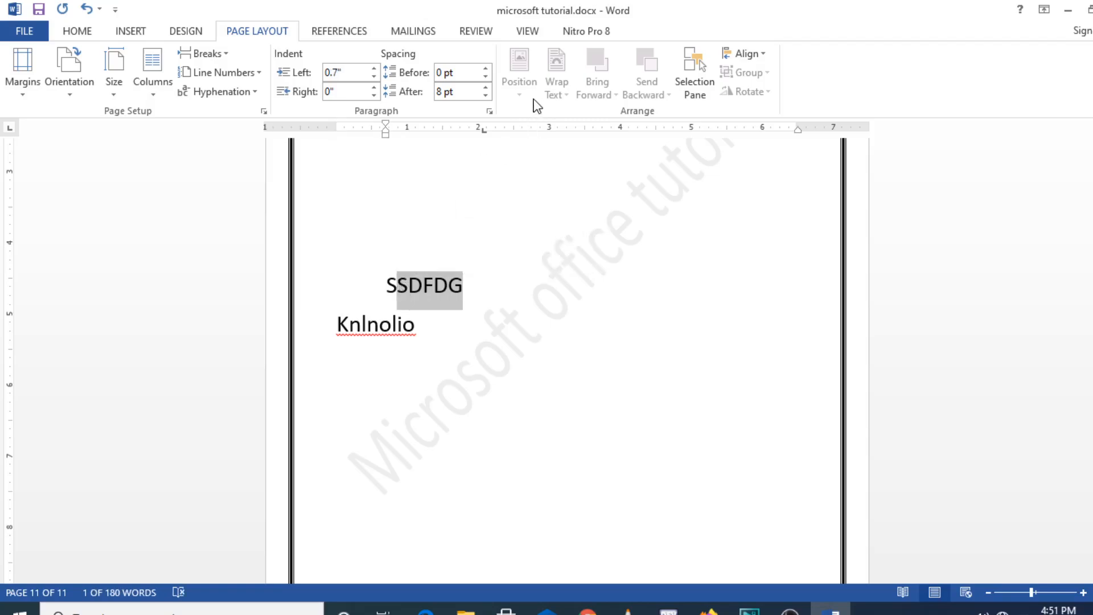
left_click(488, 237)
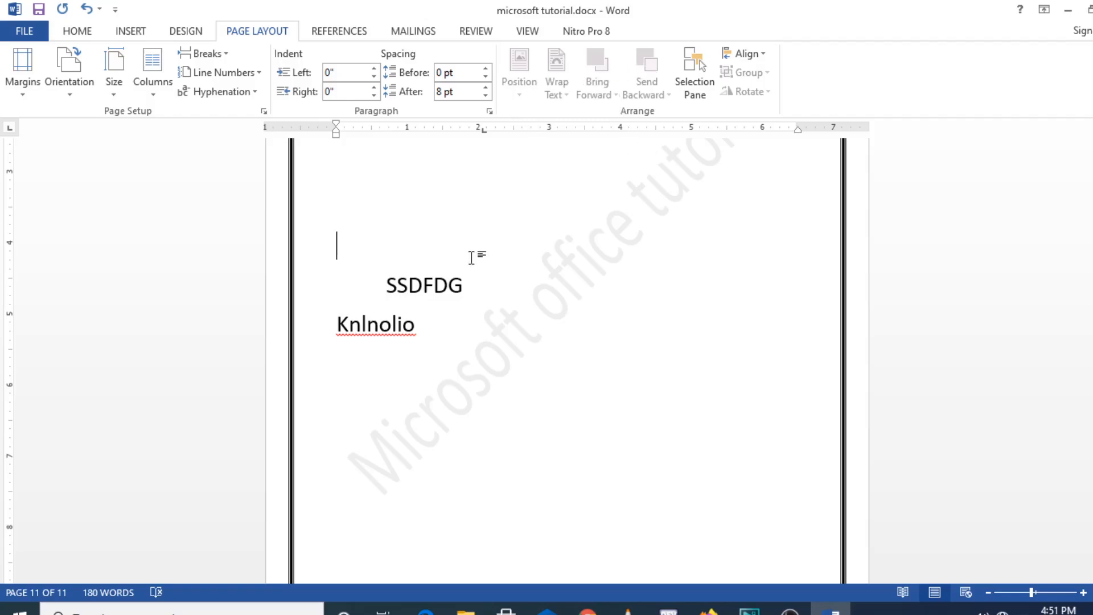
left_click_drag(432, 323, 346, 336)
left_click(662, 194)
- View the list of objects in the Selection pane, close it, and look through the object alignment options
left_click(694, 94)
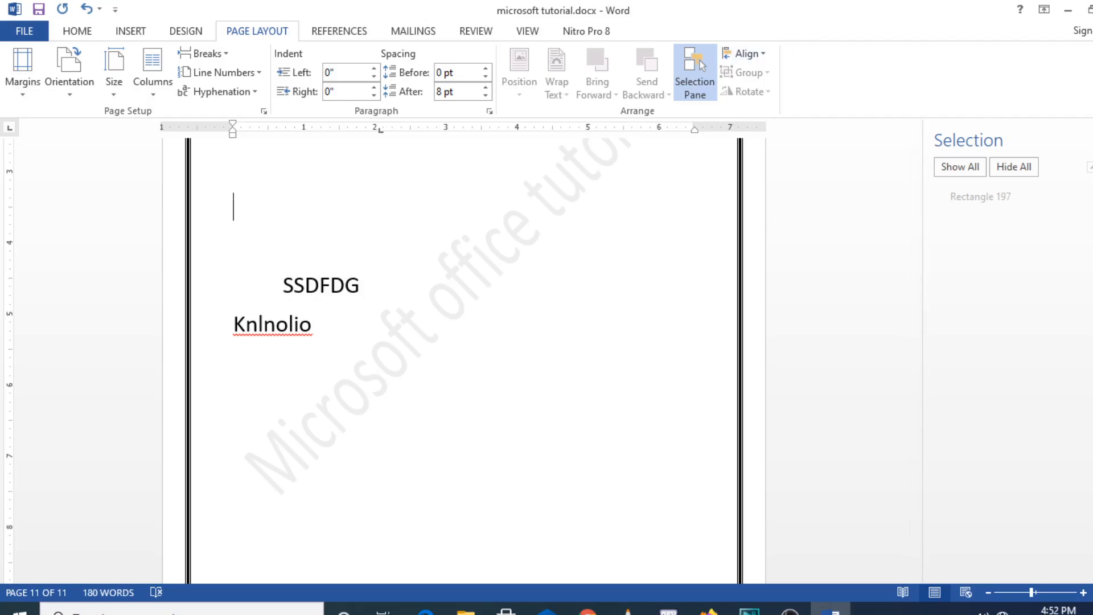
left_click(1092, 141)
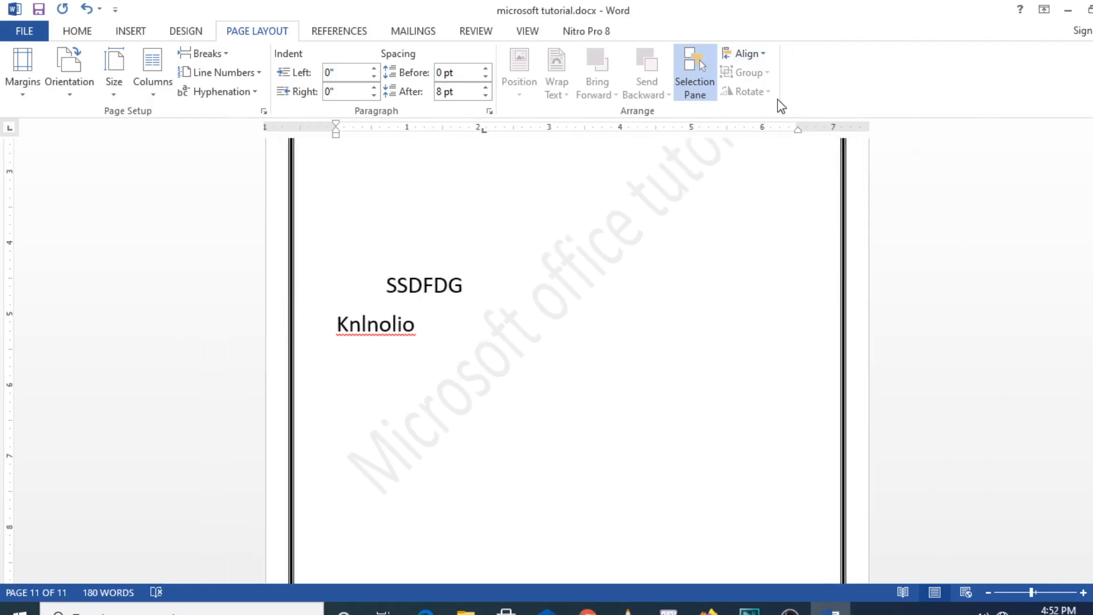
left_click(767, 53)
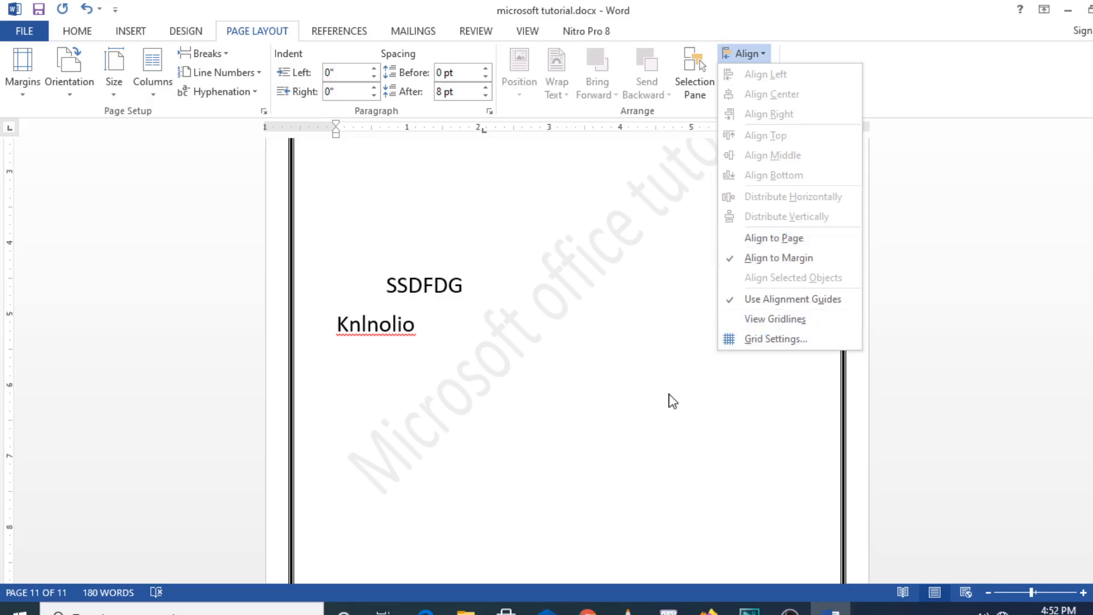
left_click(622, 336)
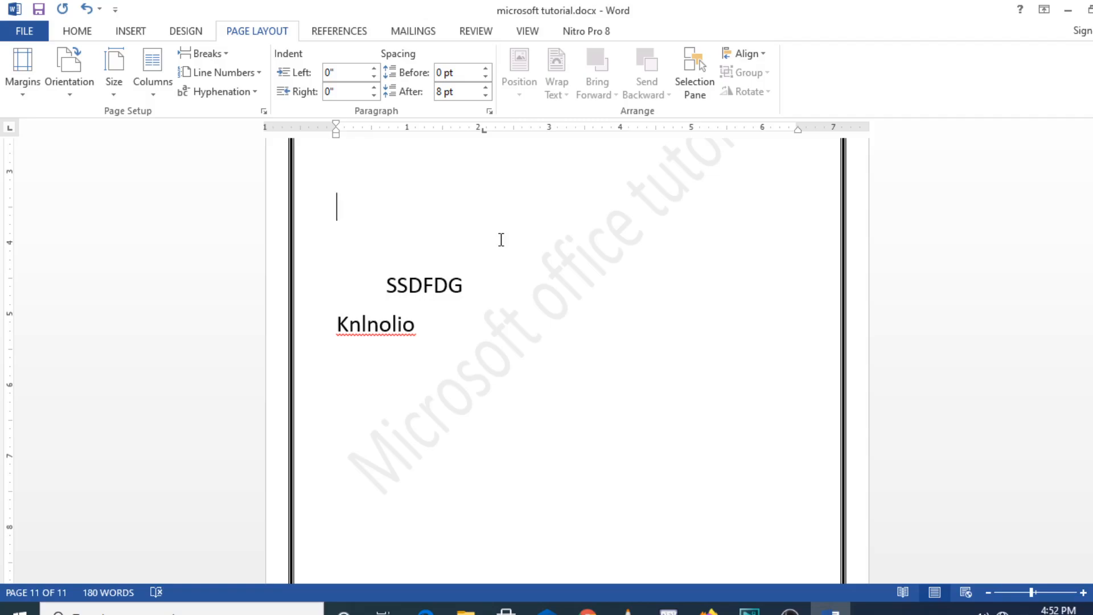
left_click(351, 39)
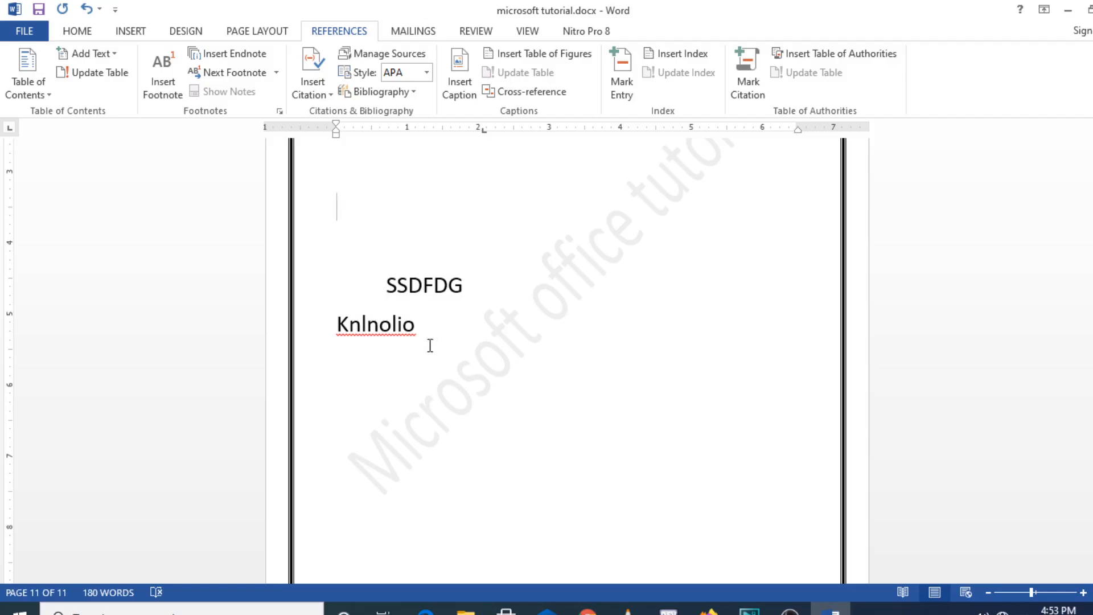
left_click(789, 610)
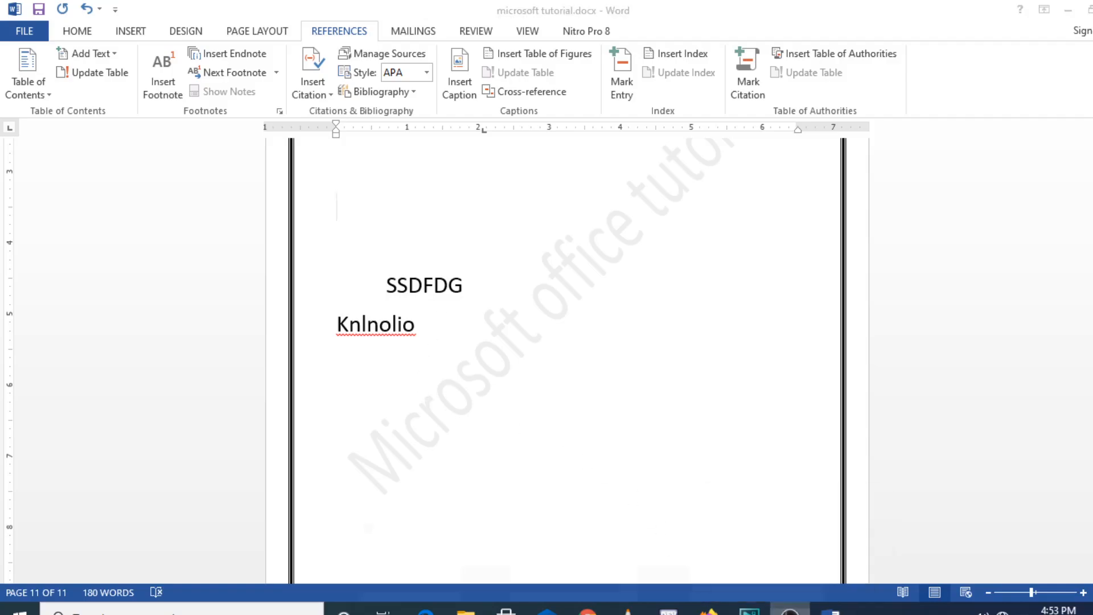